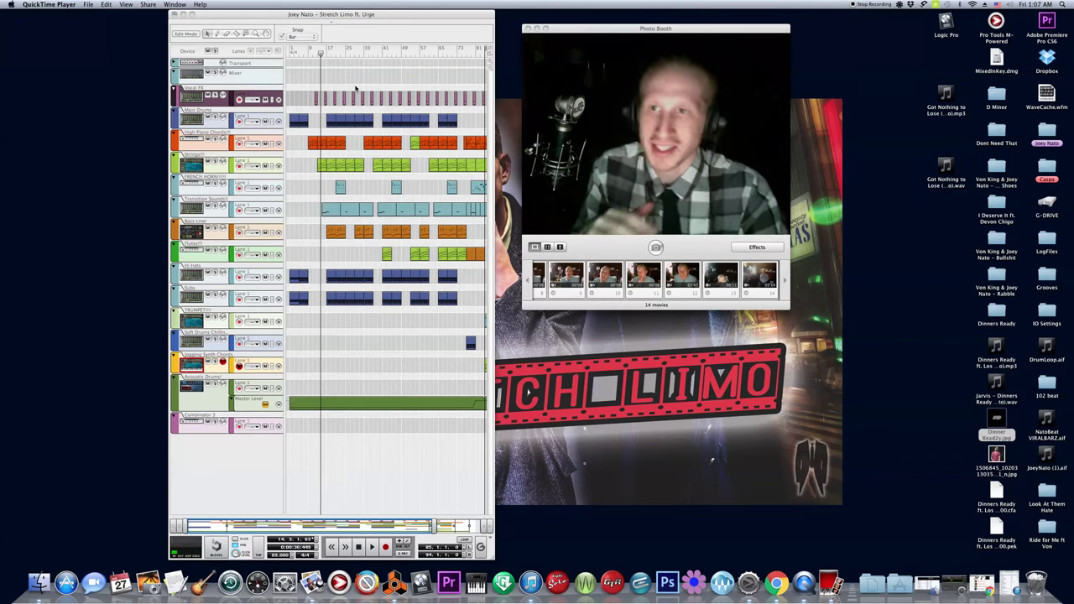
Fit the whole song arrangement in the sequencer and return the playhead to the song start
click(352, 74)
key(shift+Return)
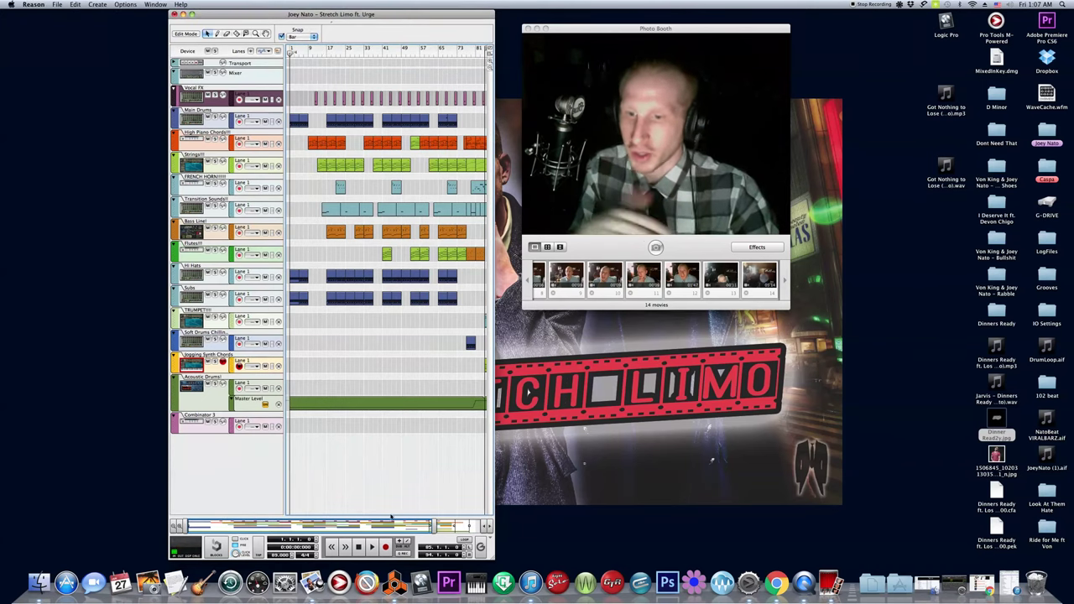
drag(436, 525, 494, 496)
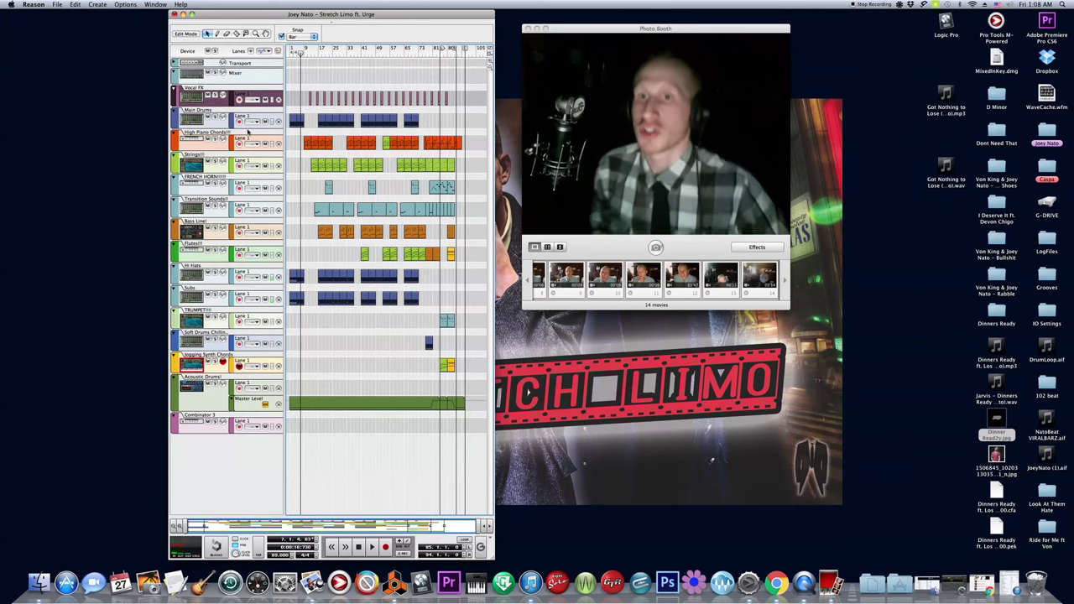
key(shift+Return)
key(shift+Return)
key(shift+Return)
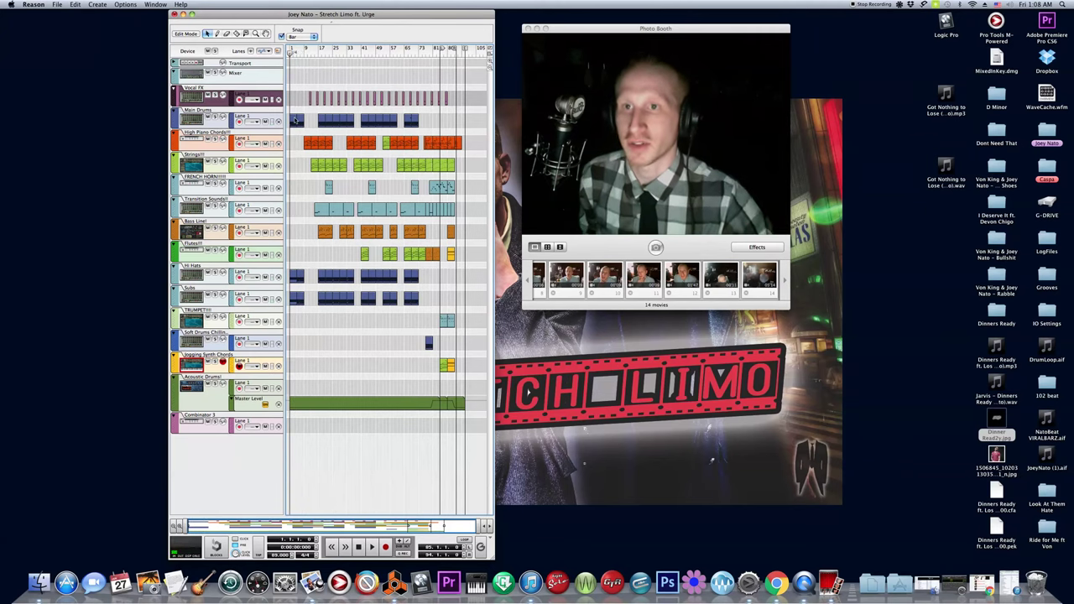
Inspect the first Main Drums clip in Edit mode, listen to it soloed, and return to the arrangement
double_click(295, 119)
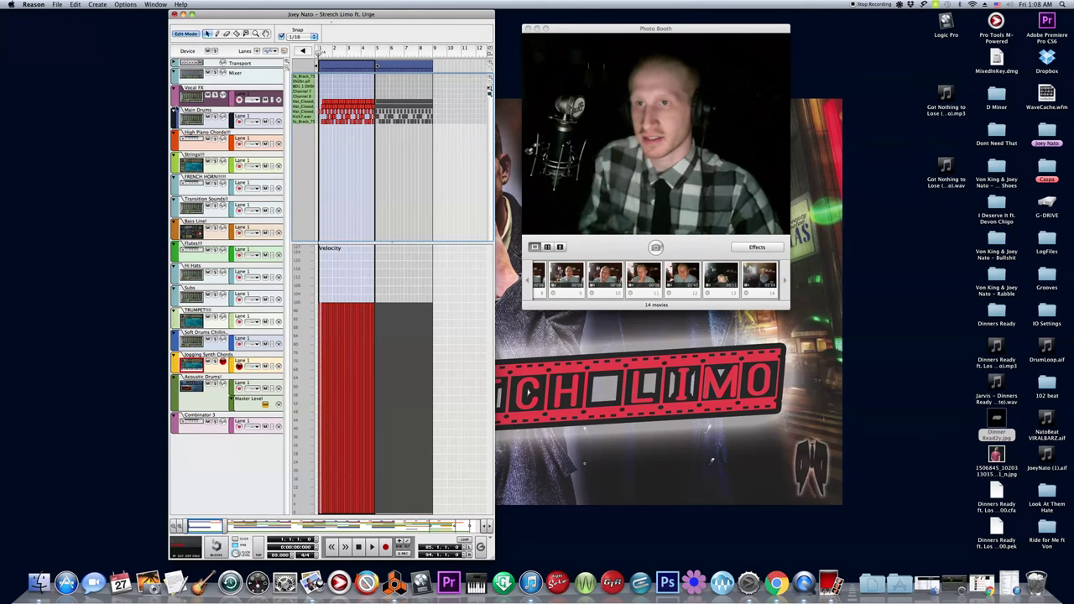
key(space)
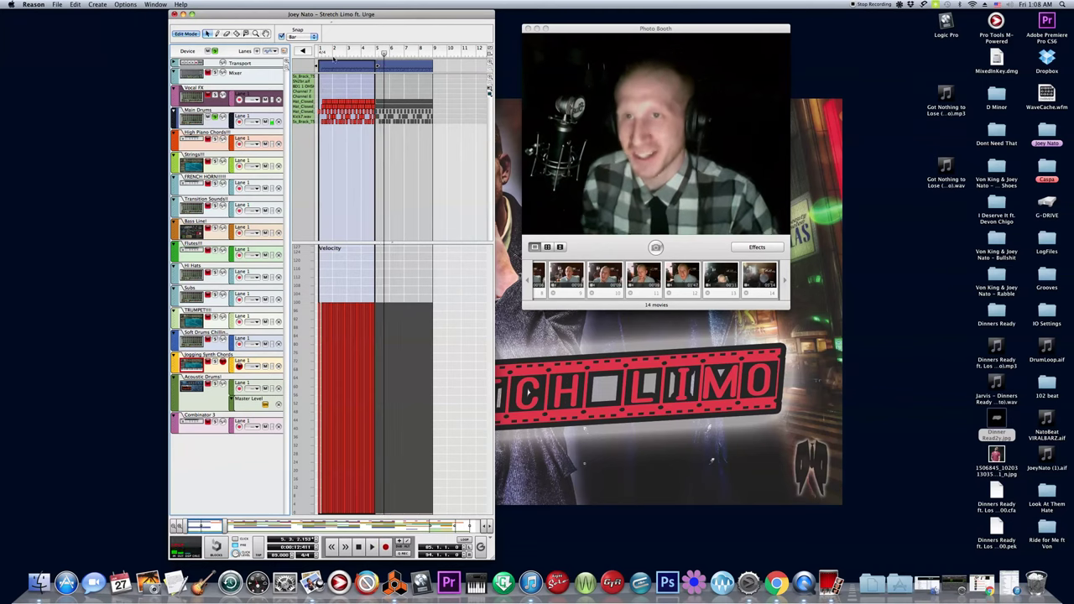
key(space)
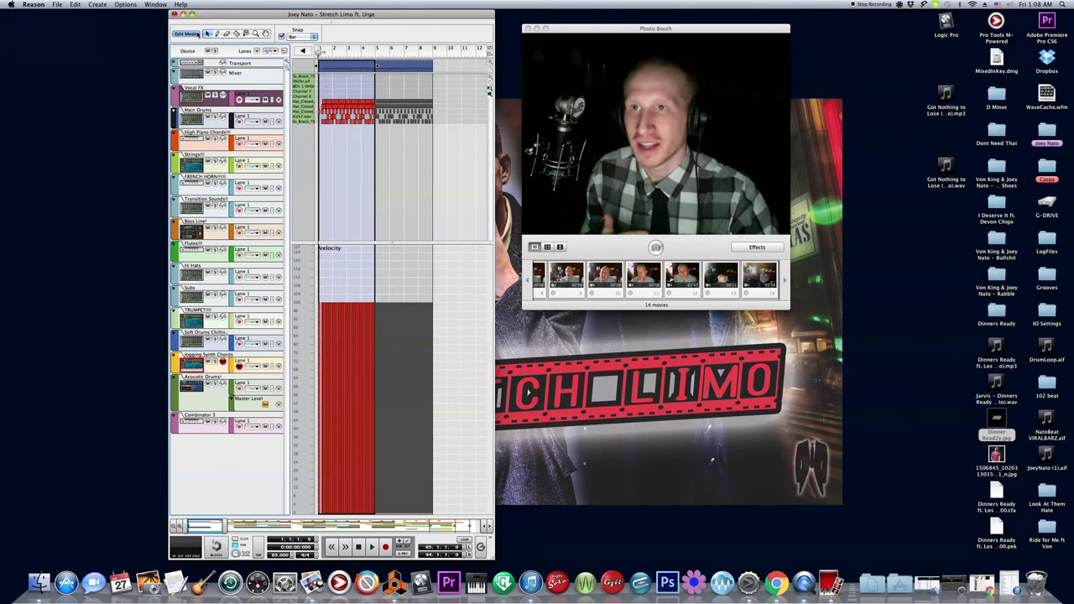
click(198, 34)
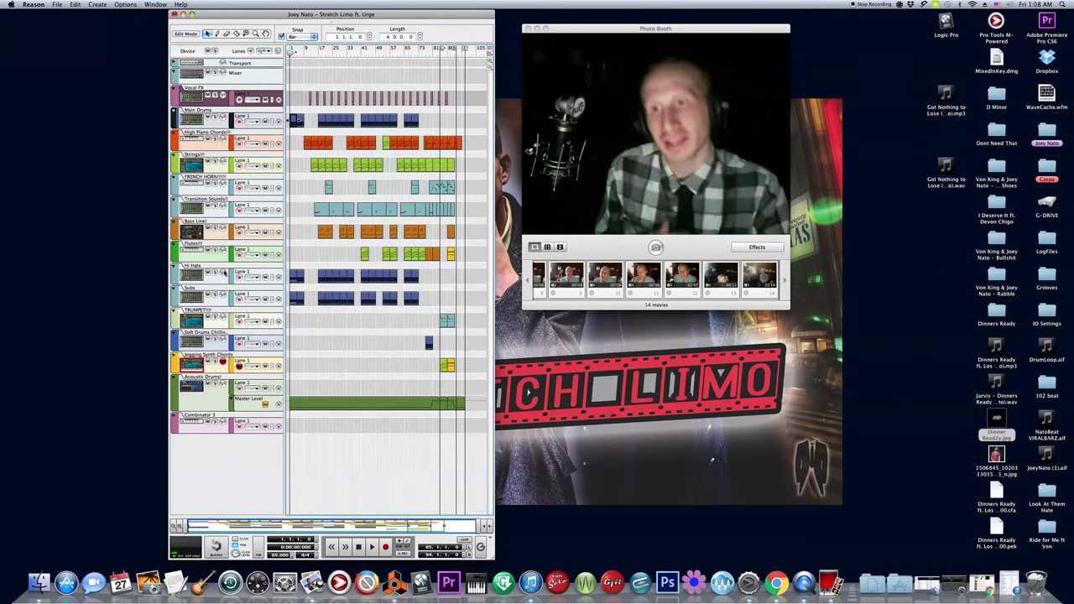
Play the Hi-Hats track soloed from the song start and inspect its first clip in Edit mode
click(216, 273)
key(space)
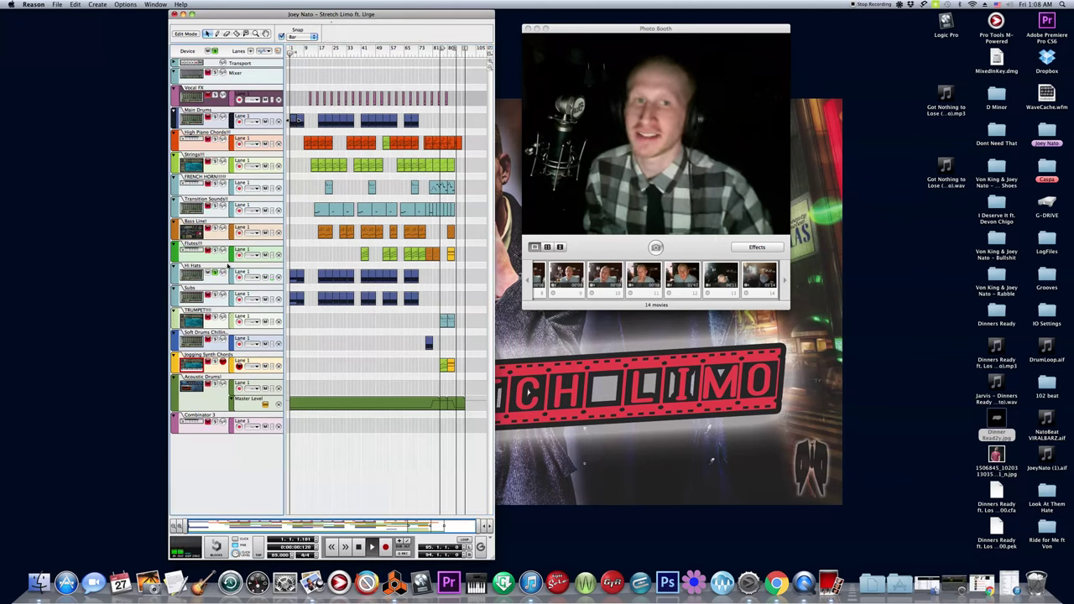
double_click(293, 275)
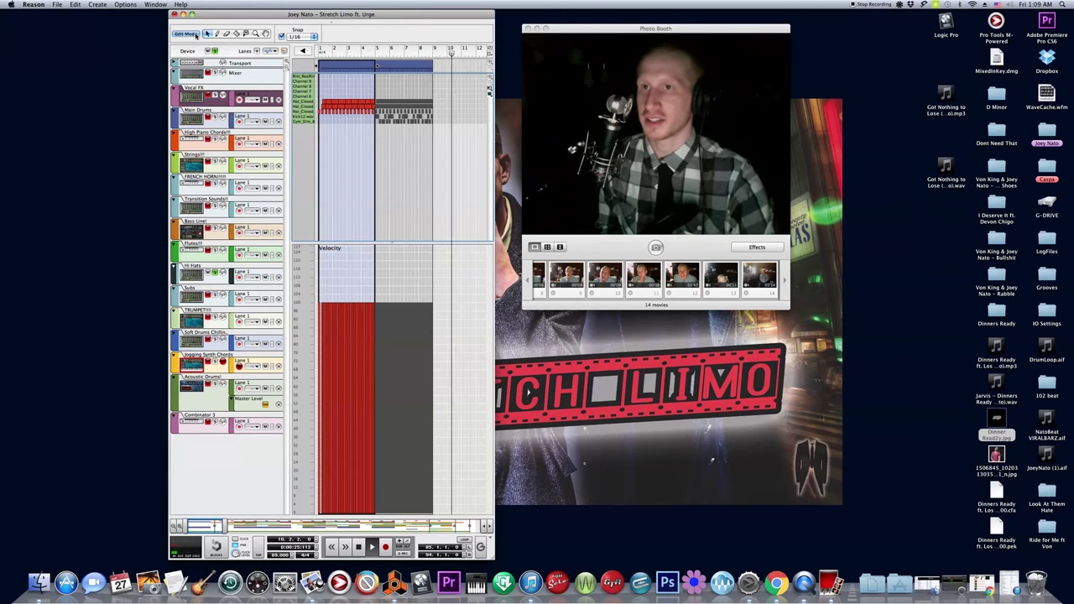
click(196, 35)
Select the intro clips across the tracks and play the intro with the Hi-Hats solo switched off
click(319, 59)
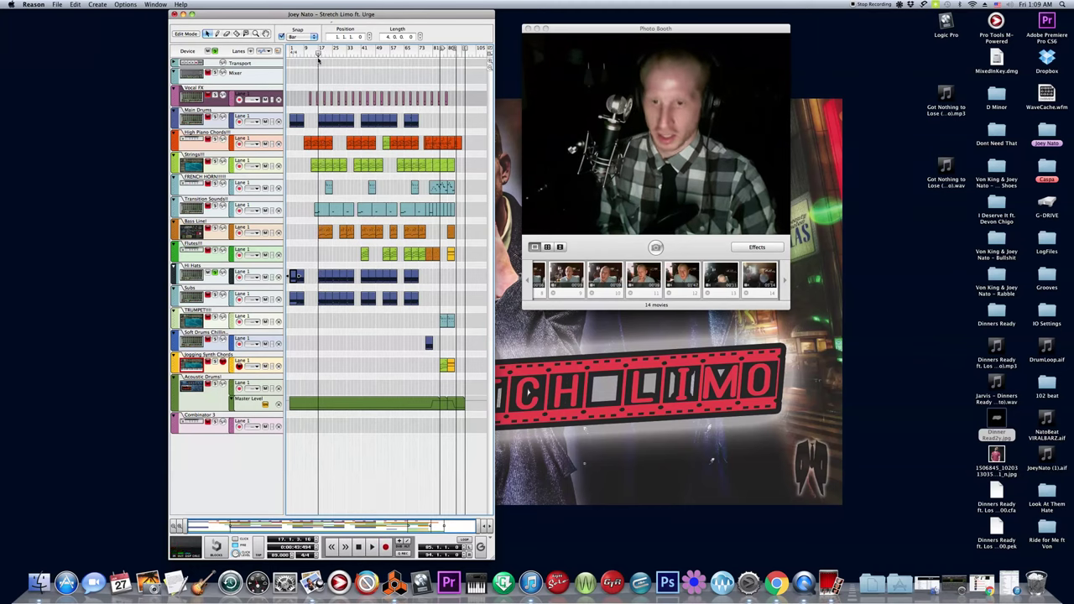
drag(317, 62, 289, 433)
click(215, 273)
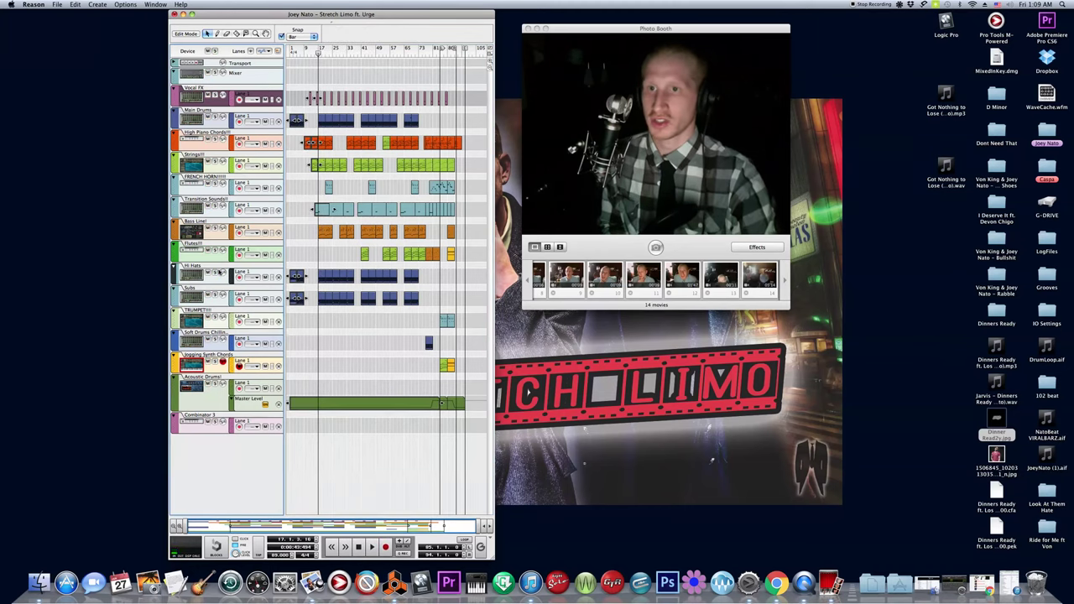
click(296, 53)
key(space)
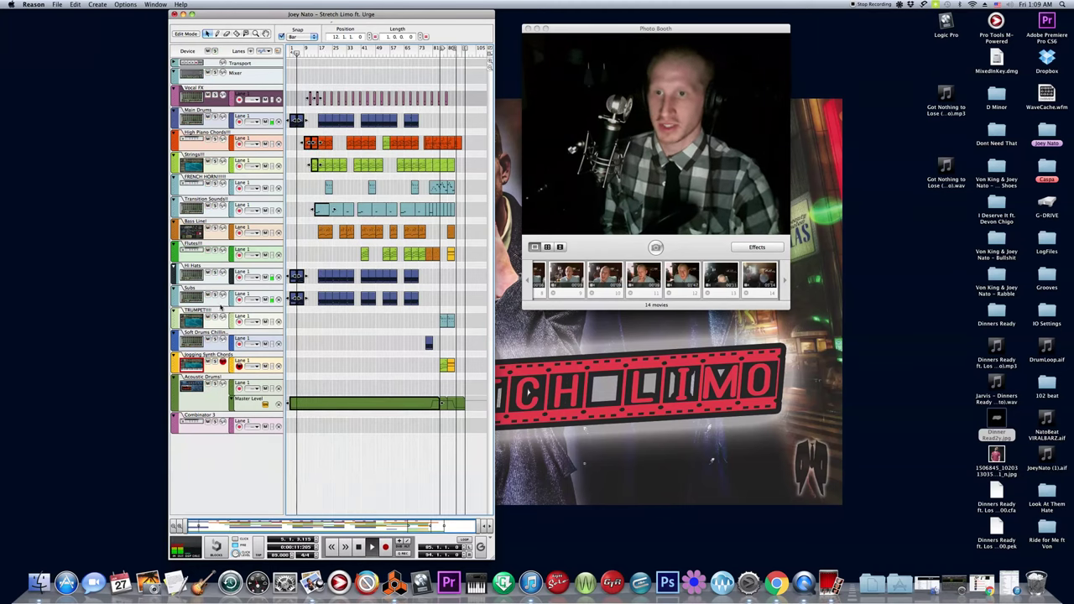
Listen to the Subs track soloed while viewing the Hi-Hats clip notes and the rack devices, then stop playback in the arrangement
click(189, 38)
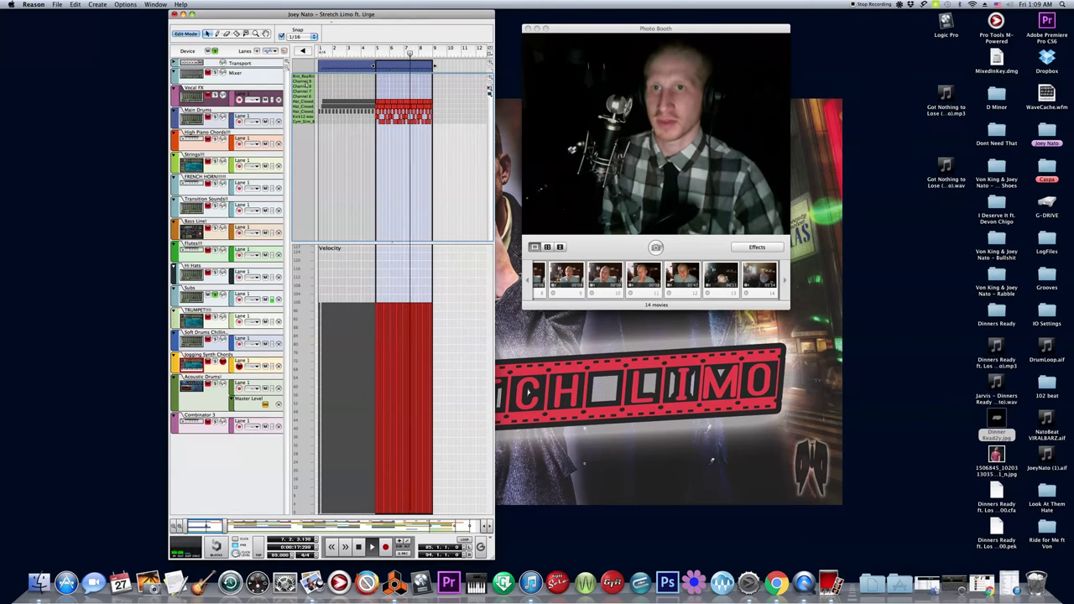
key(super+1)
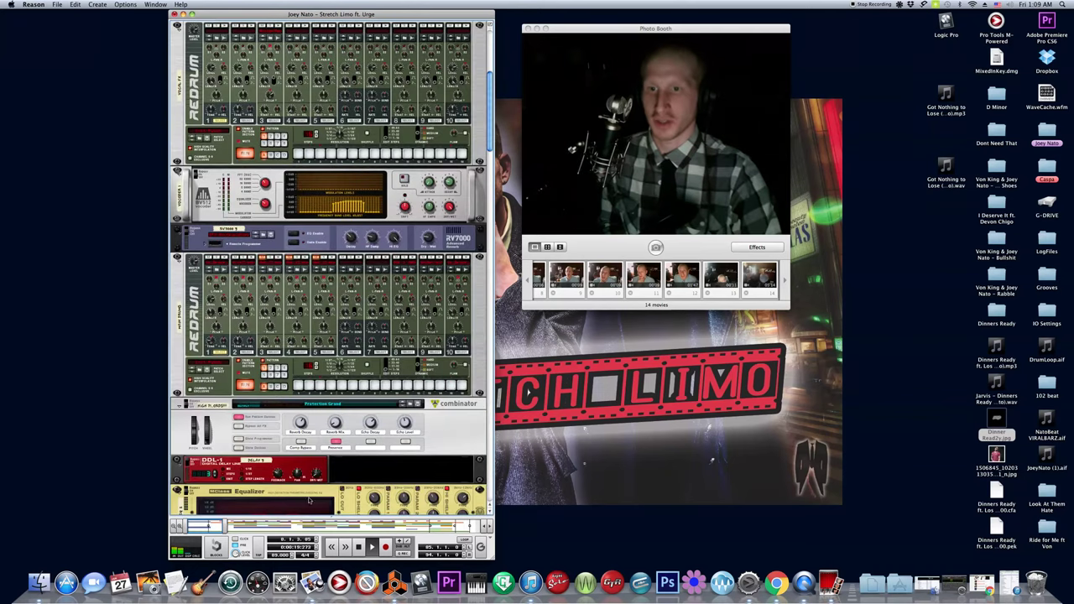
key(F7)
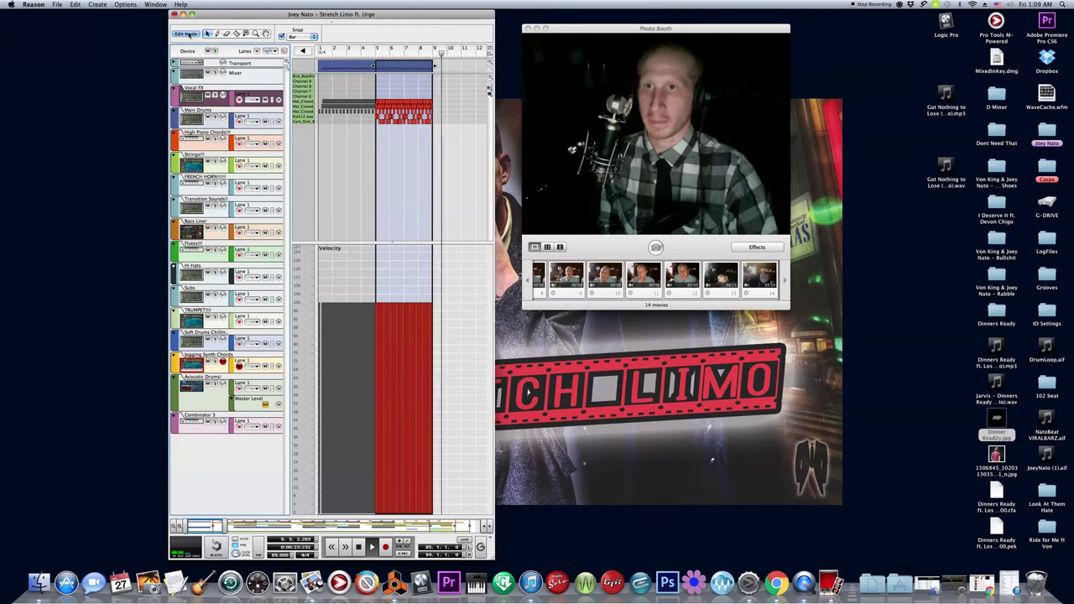
key(super+e)
key(space)
Play the song from bar 8 and inspect the first High Piano Chords clip's notes in Edit mode
click(302, 52)
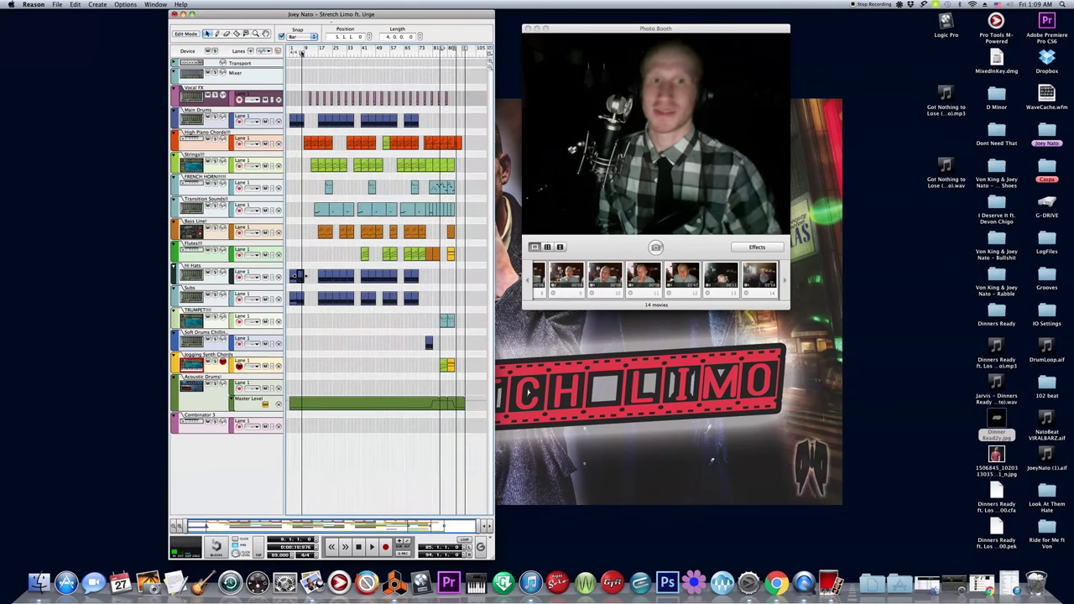
key(space)
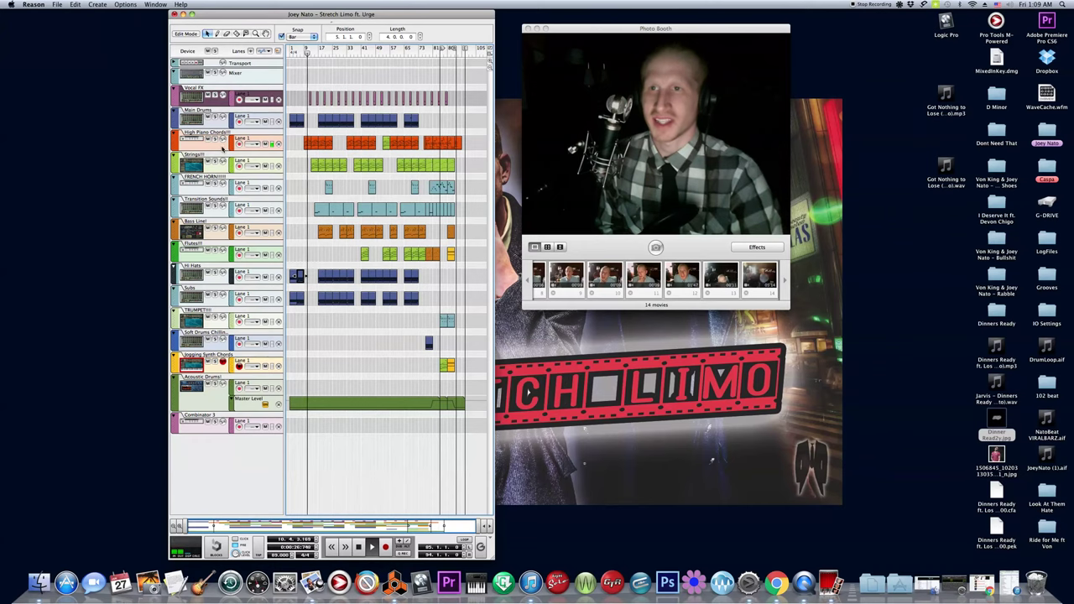
double_click(430, 144)
drag(454, 142, 422, 159)
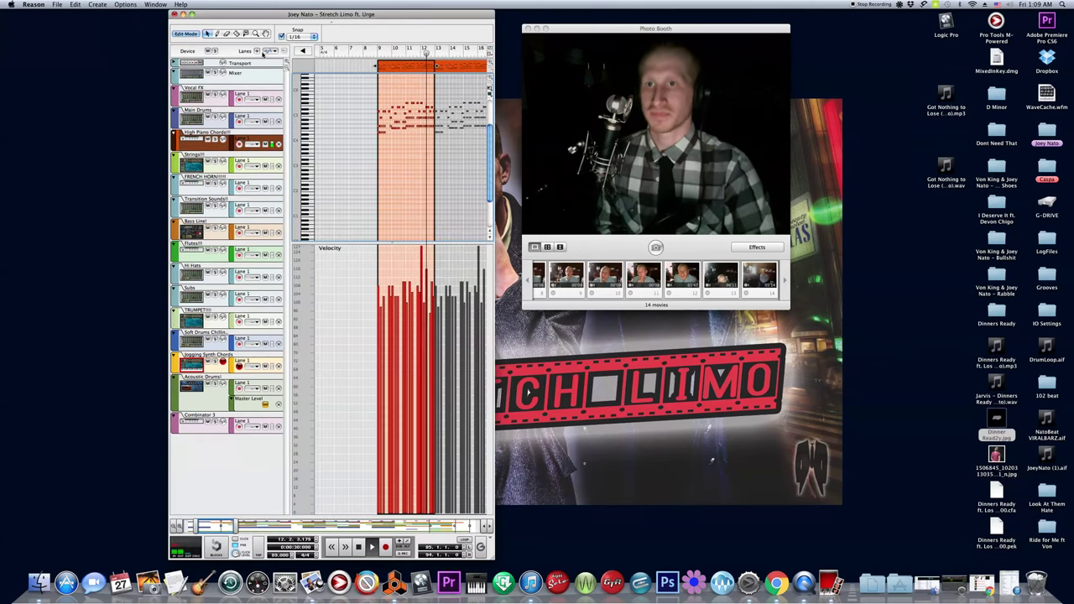
Solo the Vocal FX track, place the playhead at bar 12, and show its Redrum in the rack
click(220, 97)
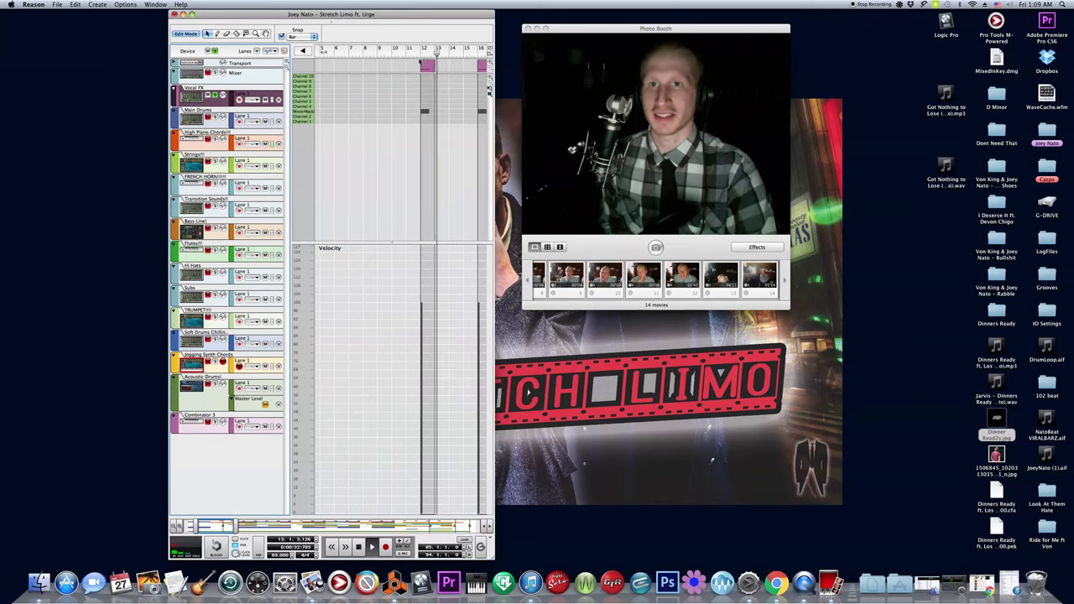
click(420, 52)
drag(410, 28, 410, 518)
scroll(296, 117, up, 5)
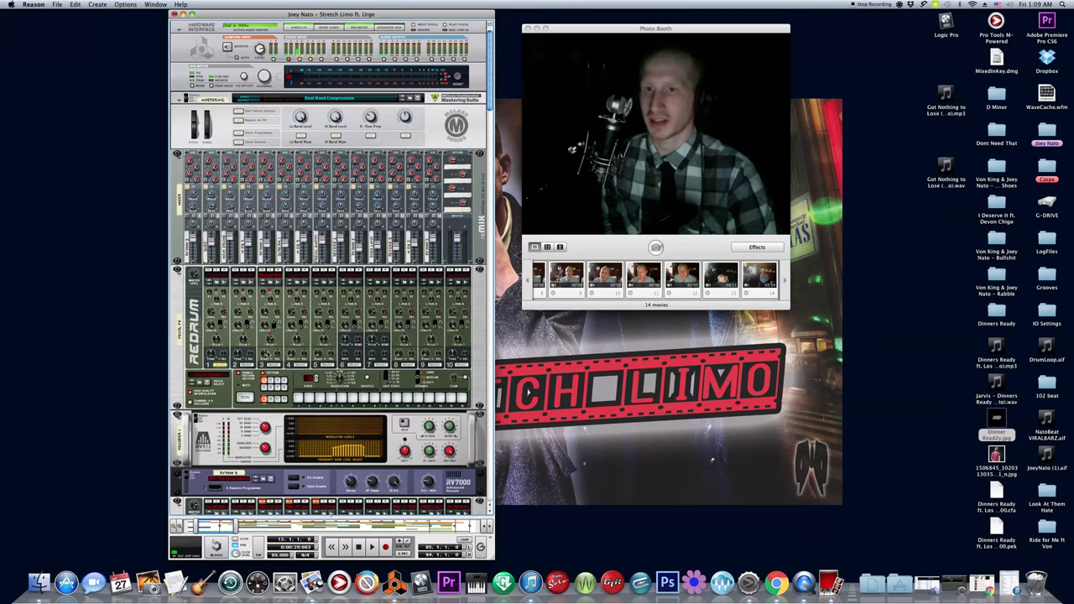
Audition the vocal sample in drum channel 3 of the Vocal FX Redrum
click(270, 340)
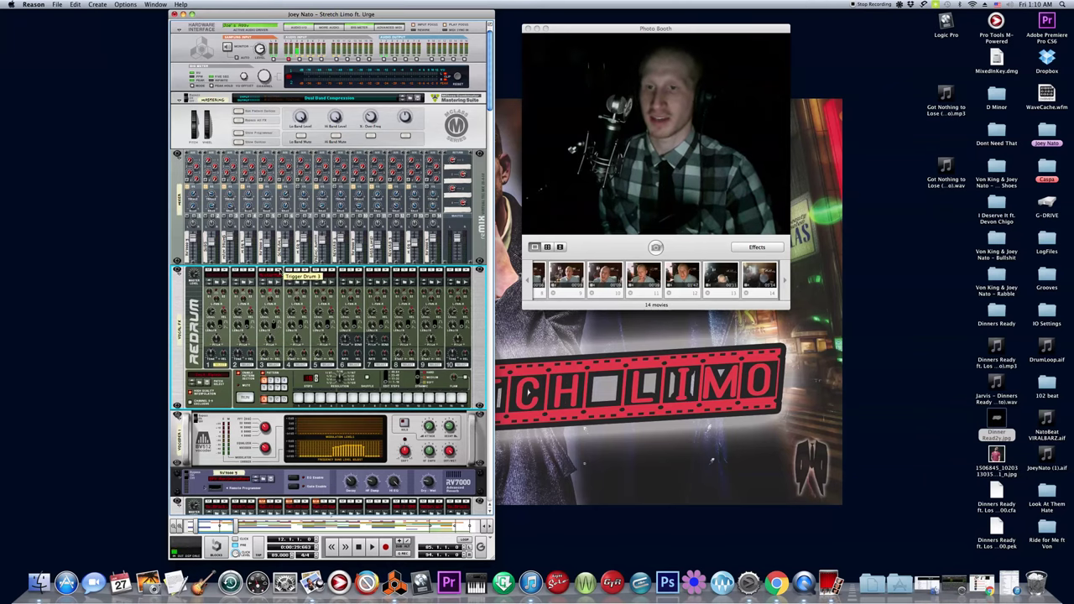
click(281, 269)
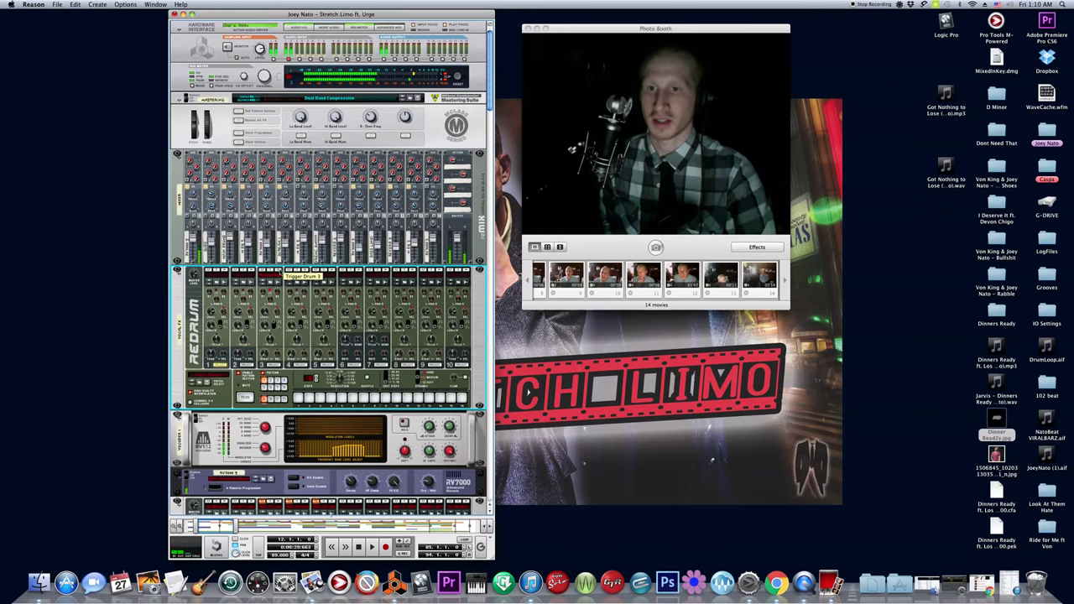
scroll(245, 442, down, 2)
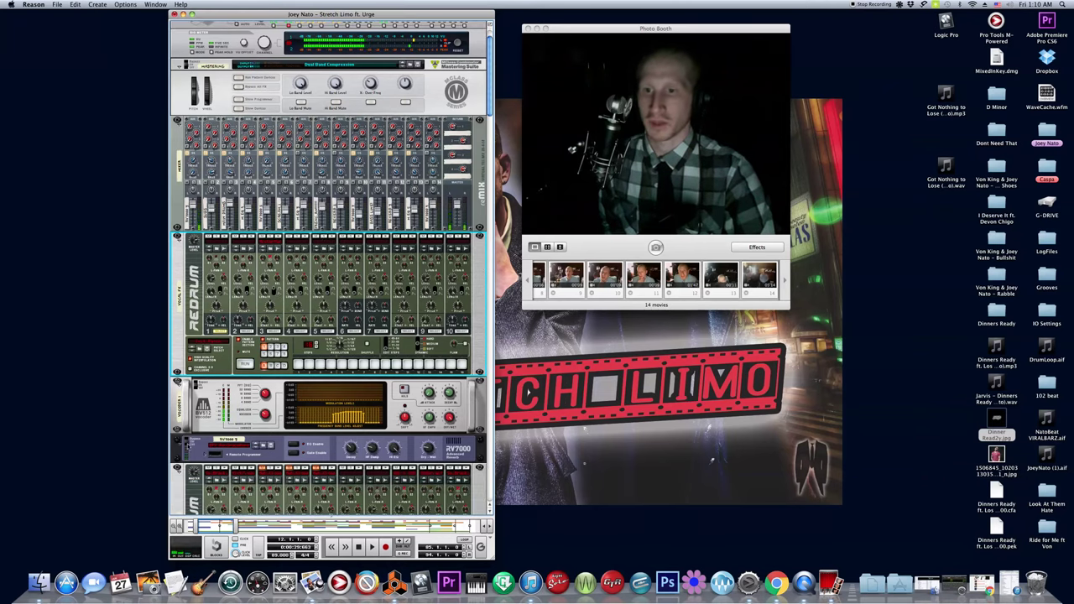
Examine the RV7000 reverb and the vocoder that process the Vocal FX Redrum
click(188, 441)
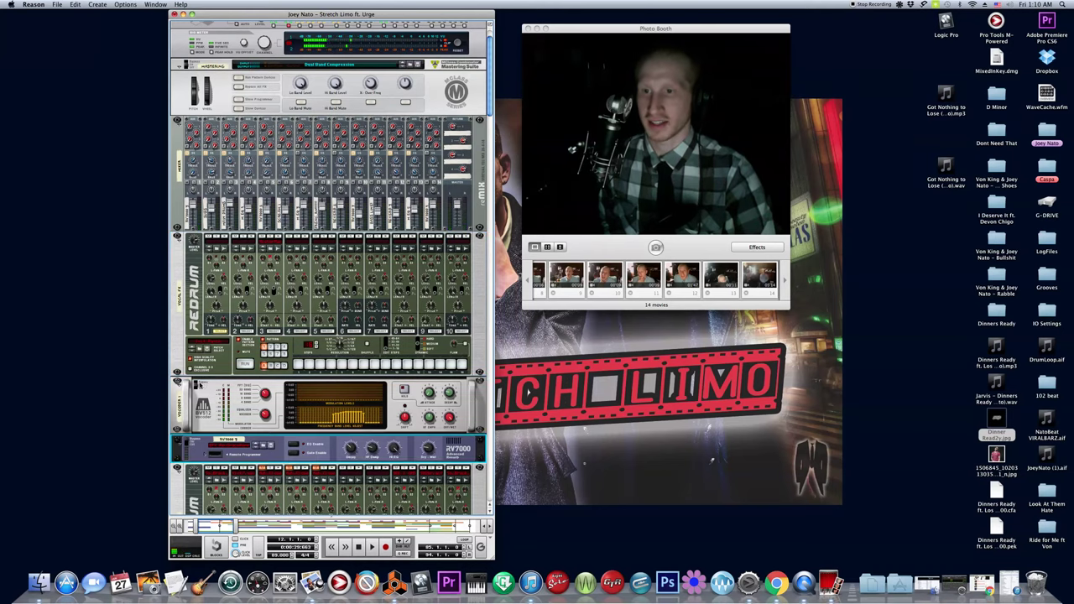
click(194, 385)
click(286, 245)
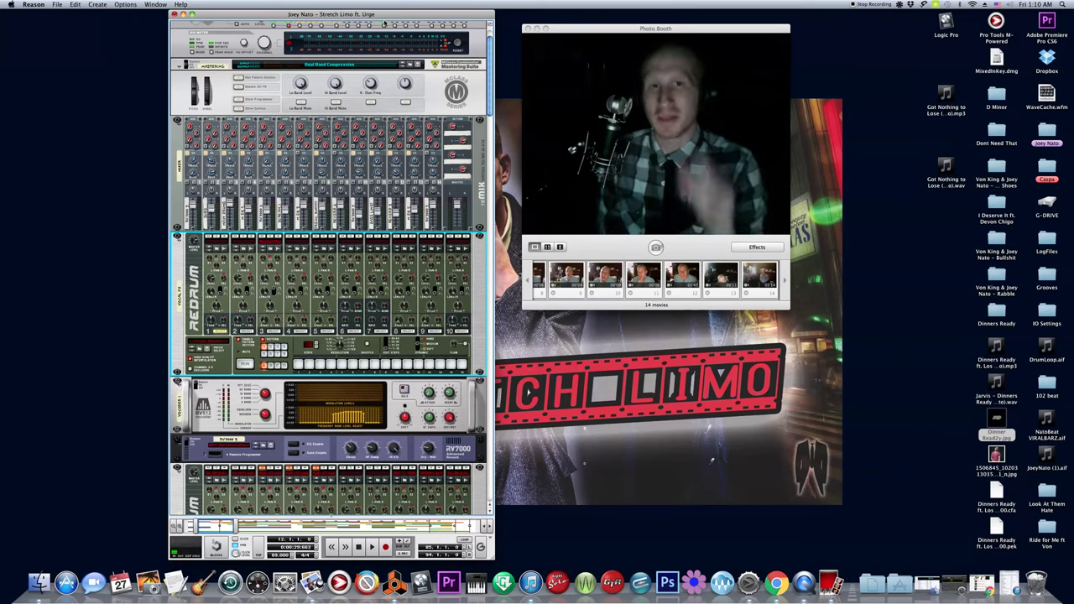
key(Down)
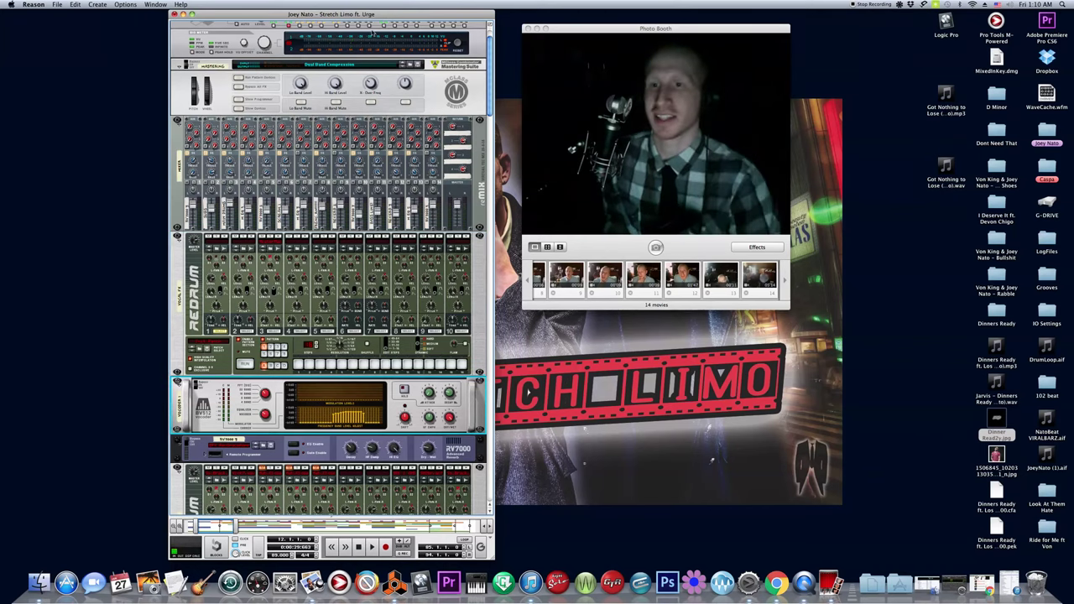
key(Down)
key(Up)
key(Up)
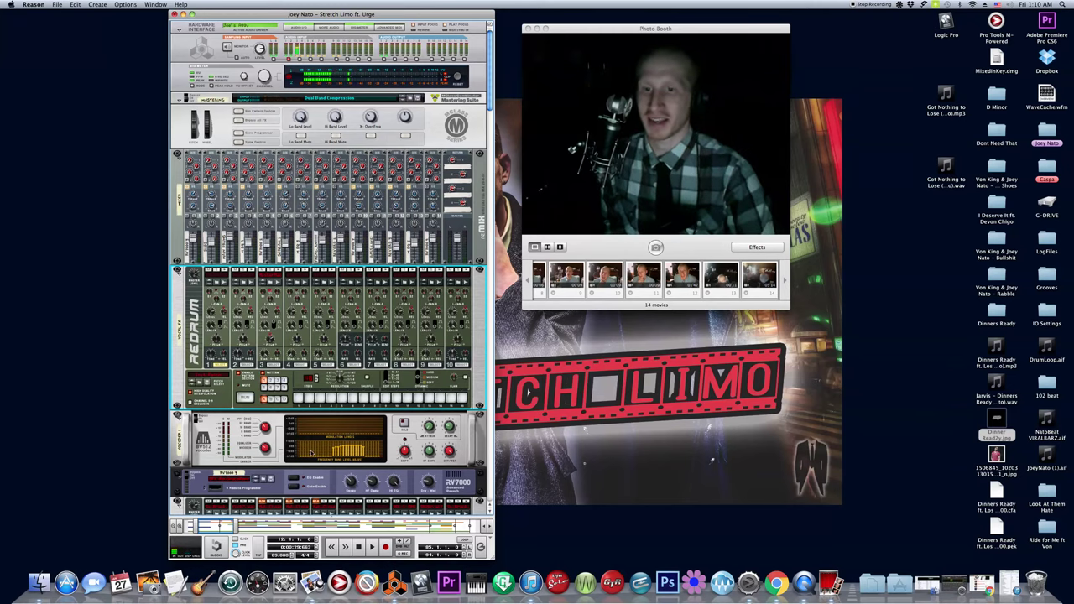
Return to the arrangement, clear the Vocal FX solo, and play the full mix from bar 12
drag(345, 518, 319, 66)
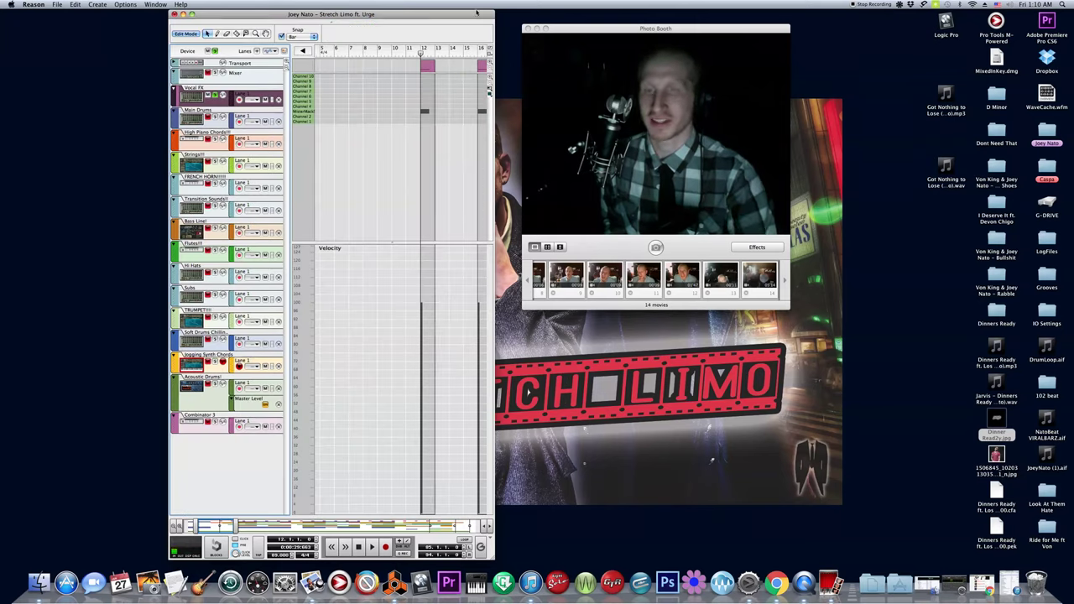
click(188, 36)
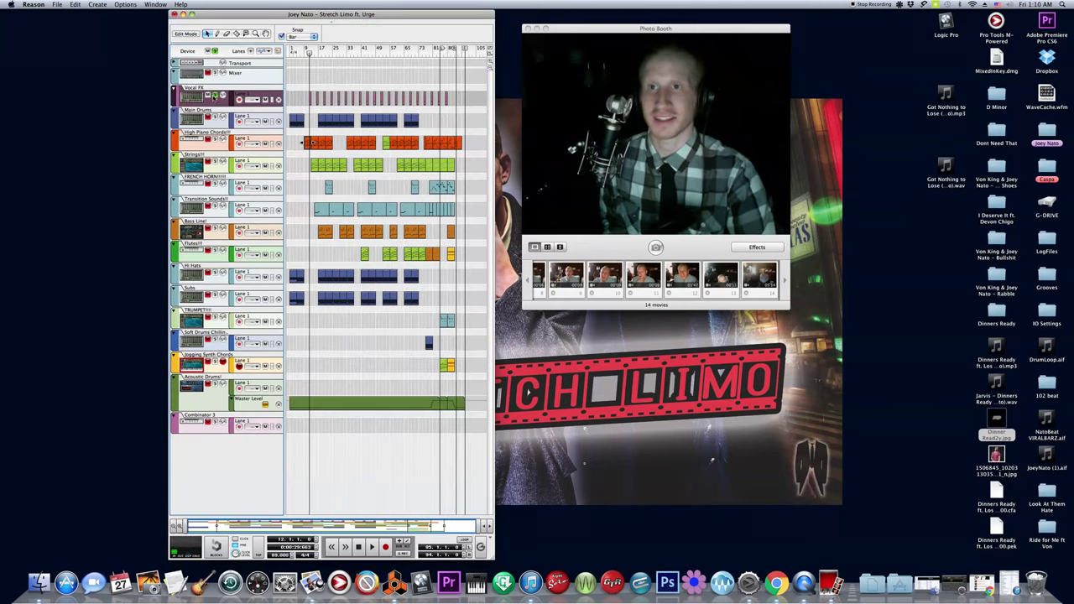
click(209, 205)
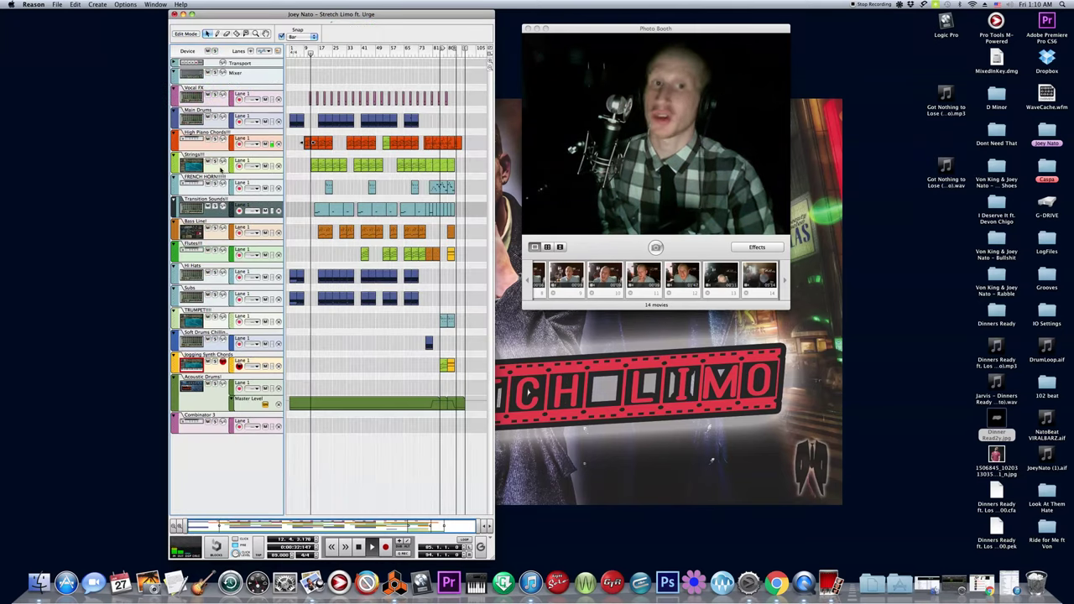
Inspect the first Strings clip's notes in Edit mode and show the strings devices in the rack
click(222, 170)
click(186, 35)
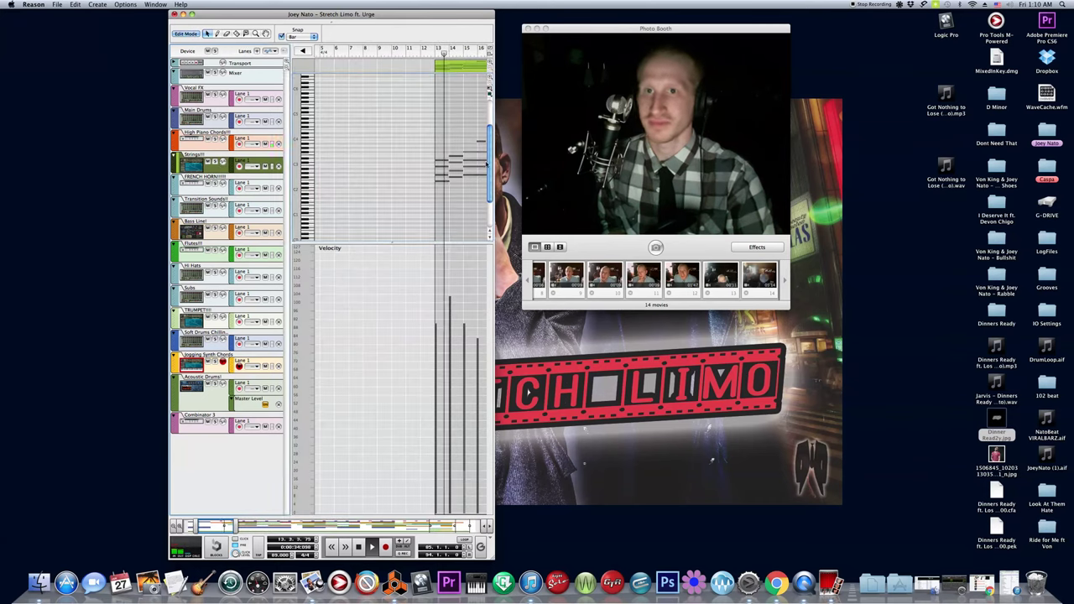
double_click(441, 123)
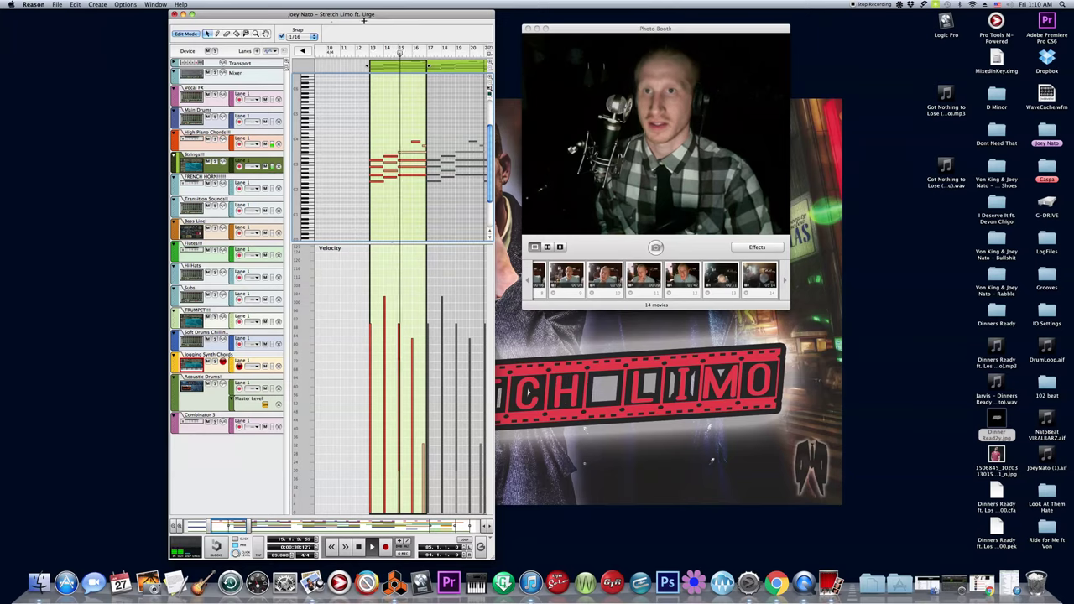
drag(381, 25, 381, 477)
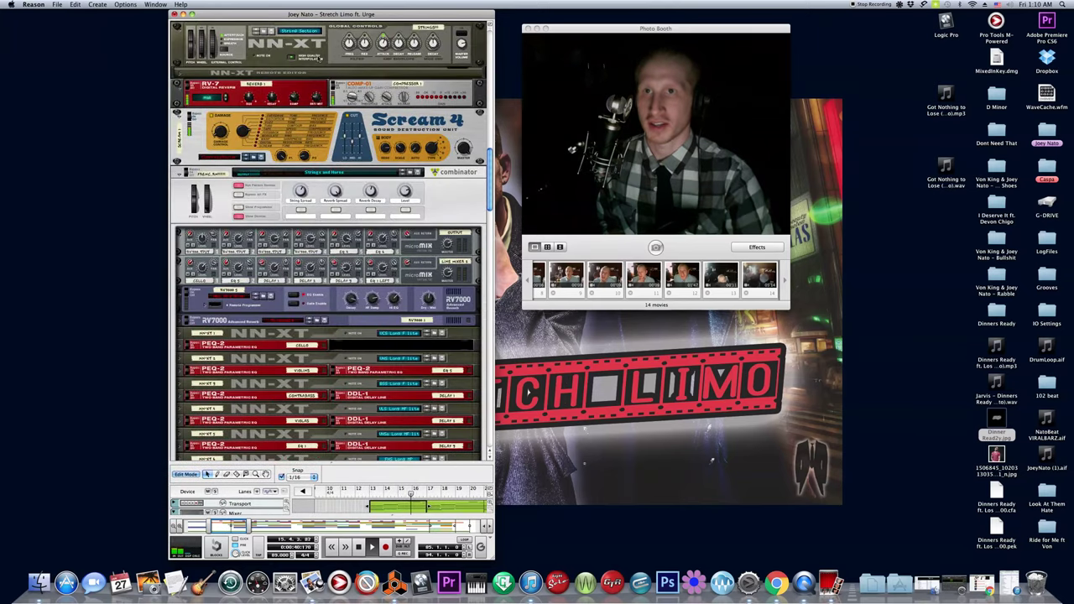
Reset the Soundflower (2ch) audio output by switching it to None and back to ProFire 610
click(899, 4)
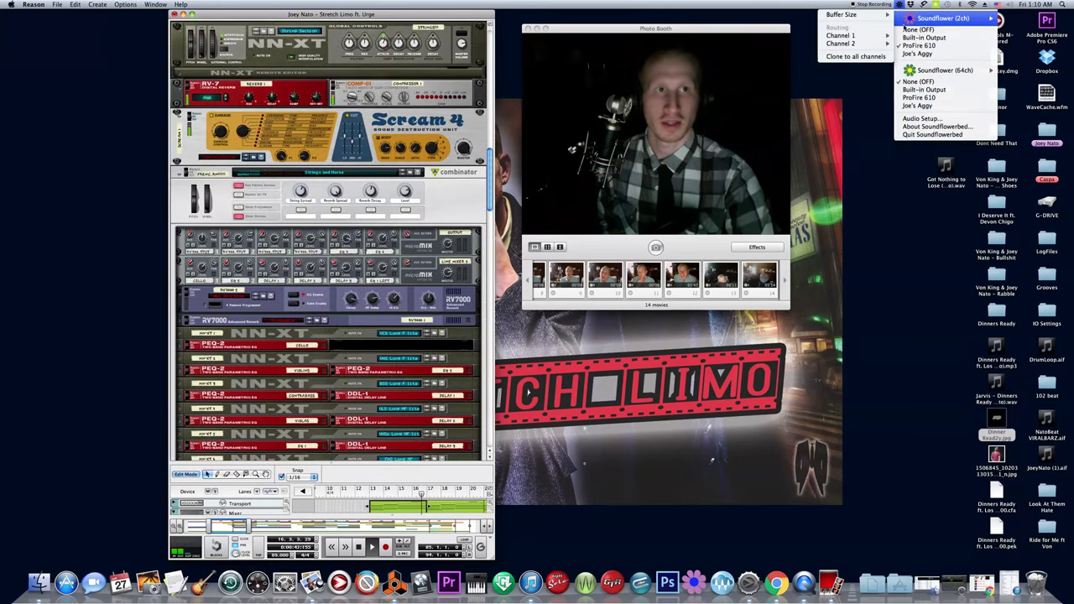
click(903, 31)
click(899, 4)
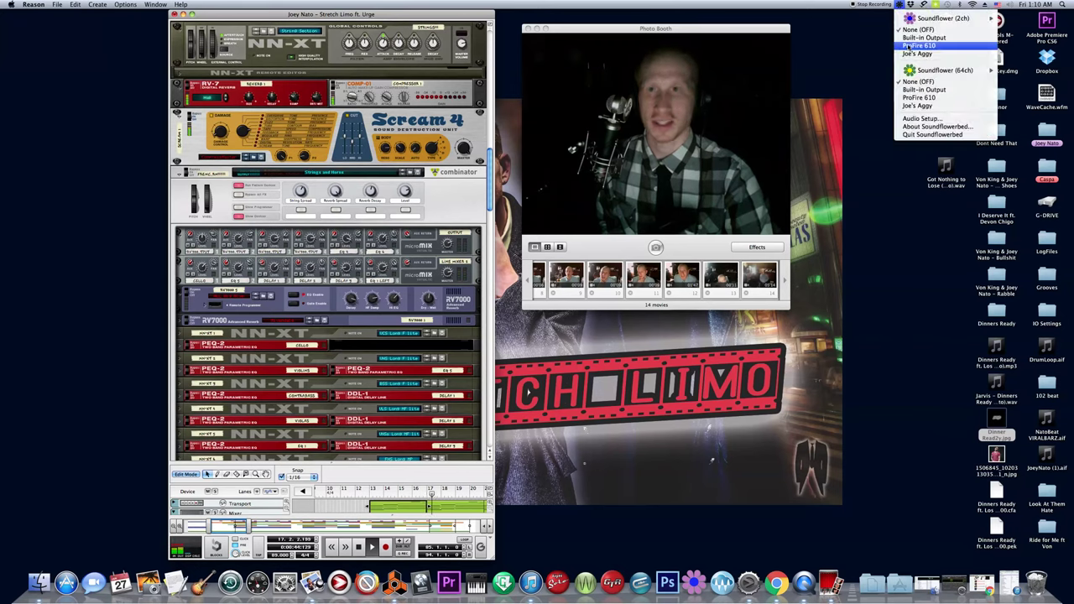
click(906, 45)
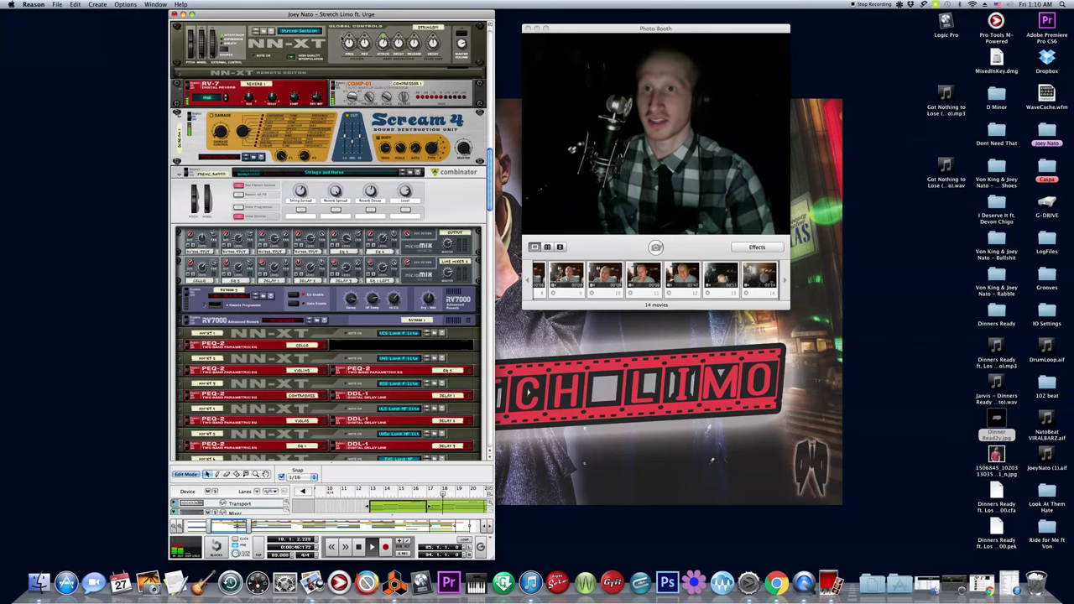
Expand the sequencer over the rack and return from Edit mode to the full arrangement
scroll(272, 122, up, 2)
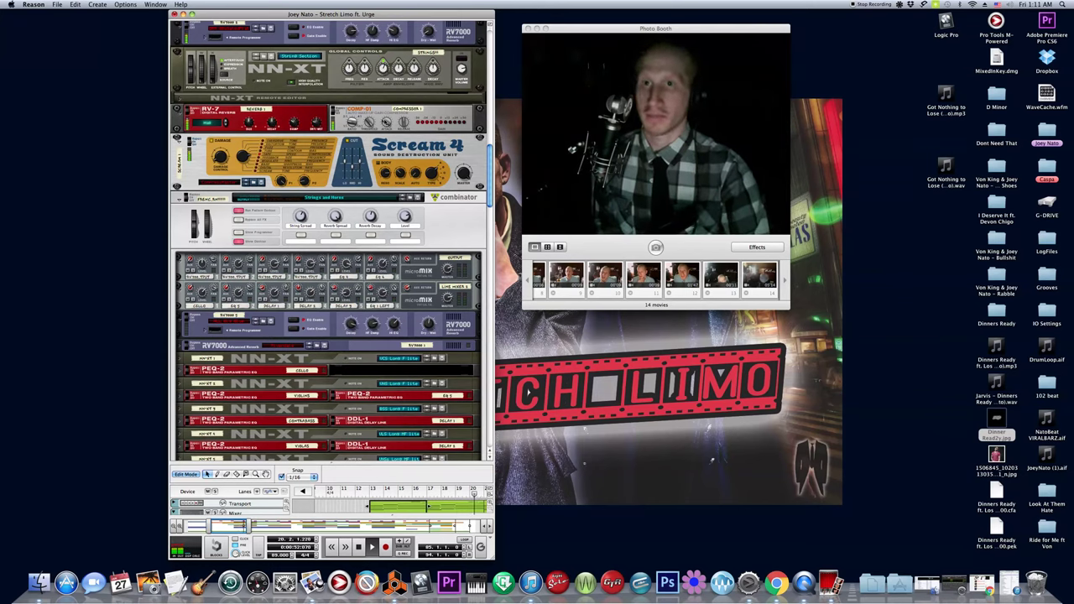
drag(396, 462, 388, 24)
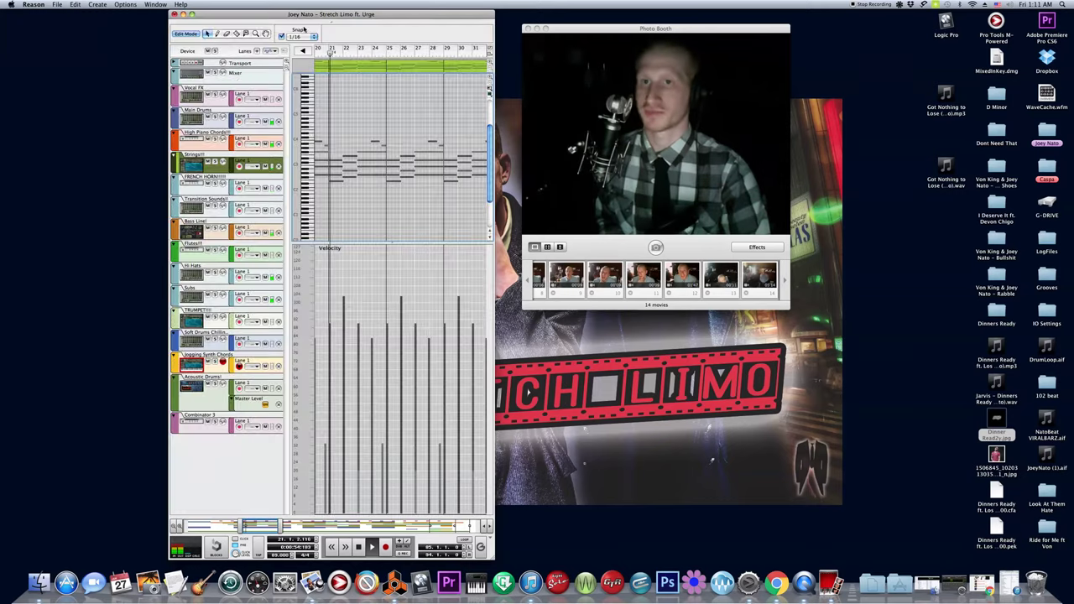
key(shift+Tab)
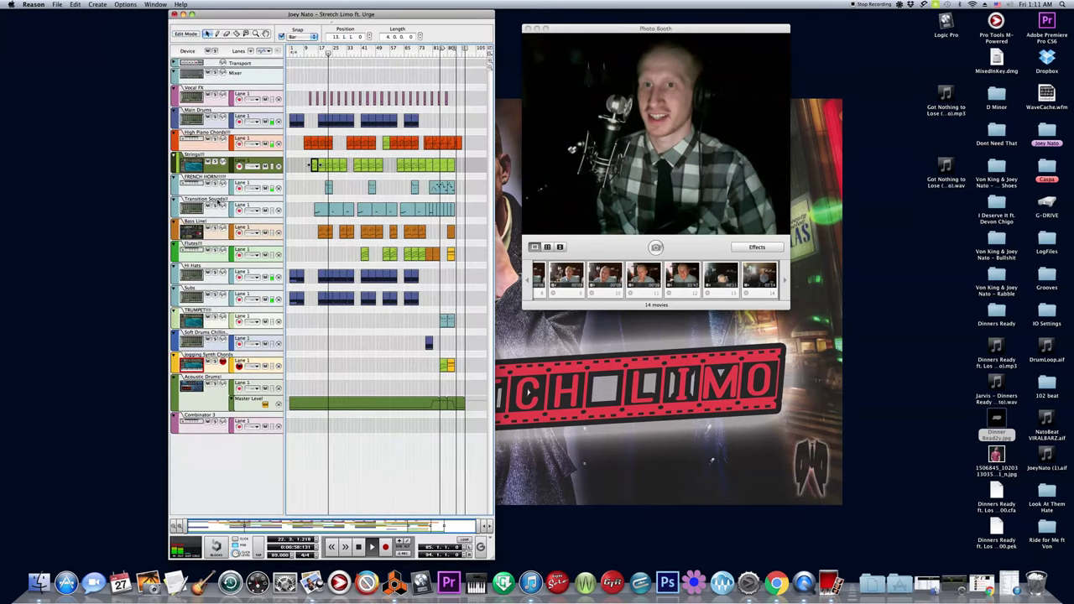
Solo the French Horn track, switch to Edit mode, and open the Strings clip at bar 21 with playback positioned there
click(215, 184)
click(190, 35)
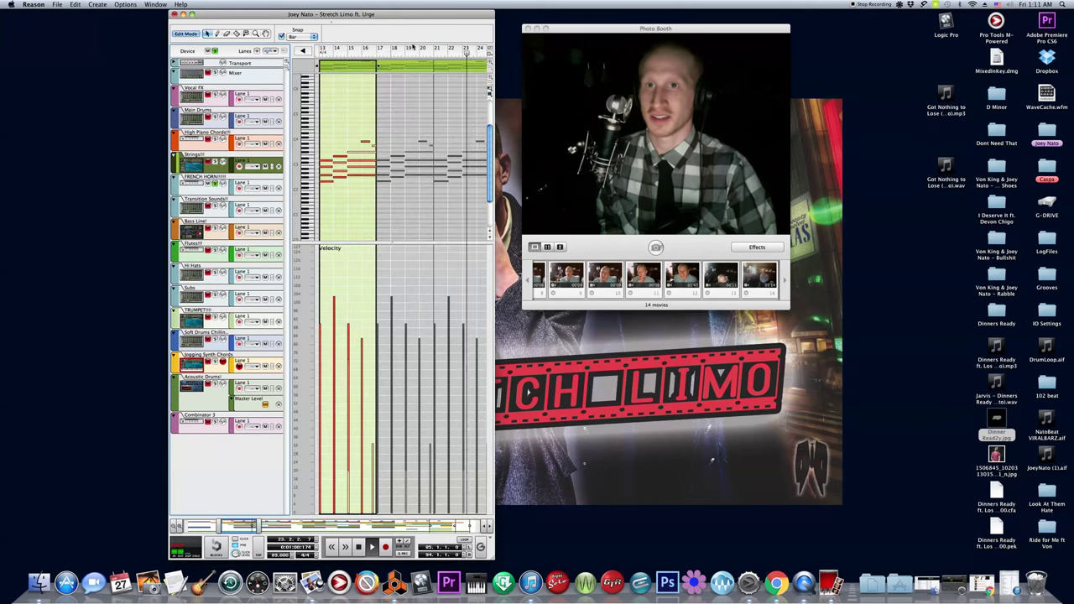
key(space)
click(434, 52)
double_click(445, 94)
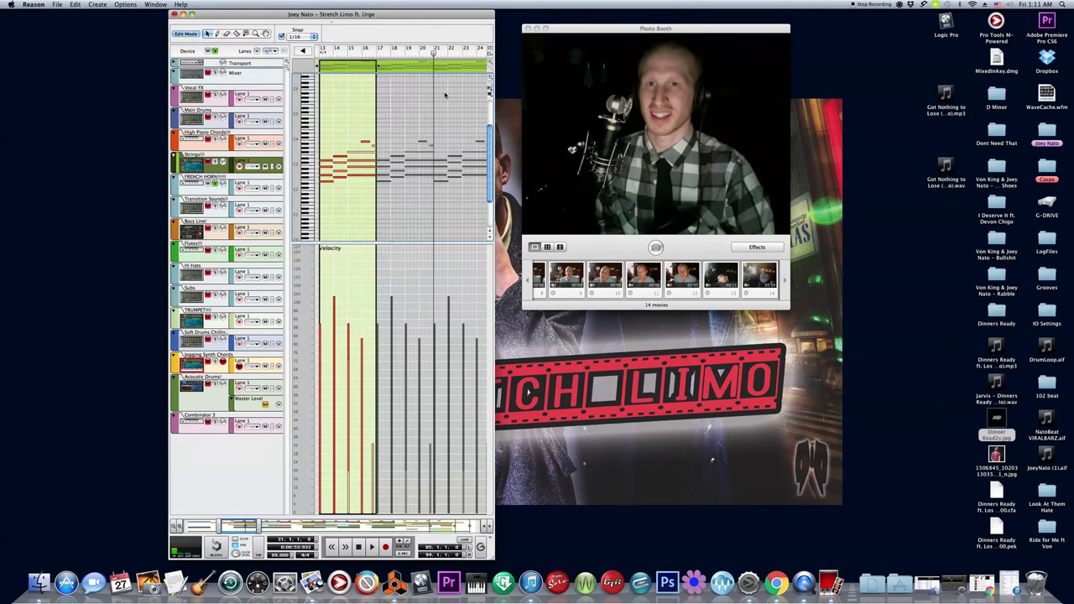
drag(445, 105, 562, 112)
Expand the rack and examine the Strings and Horns Combinator with its NN-XT samplers, equalizers and effects
drag(362, 23, 362, 517)
scroll(326, 257, up, 5)
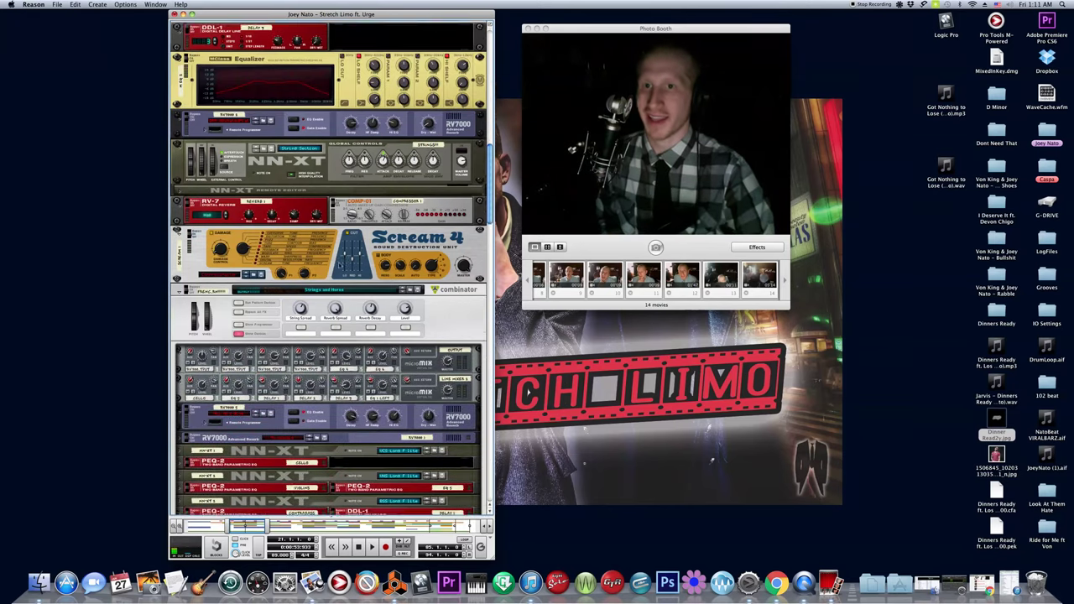
scroll(327, 257, down, 5)
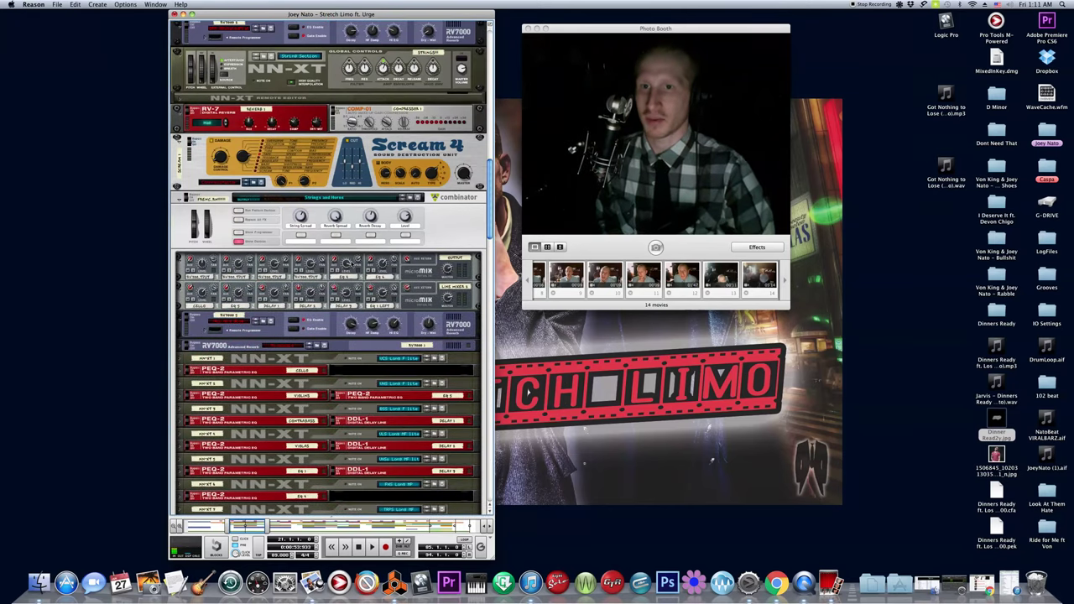
scroll(392, 216, down, 5)
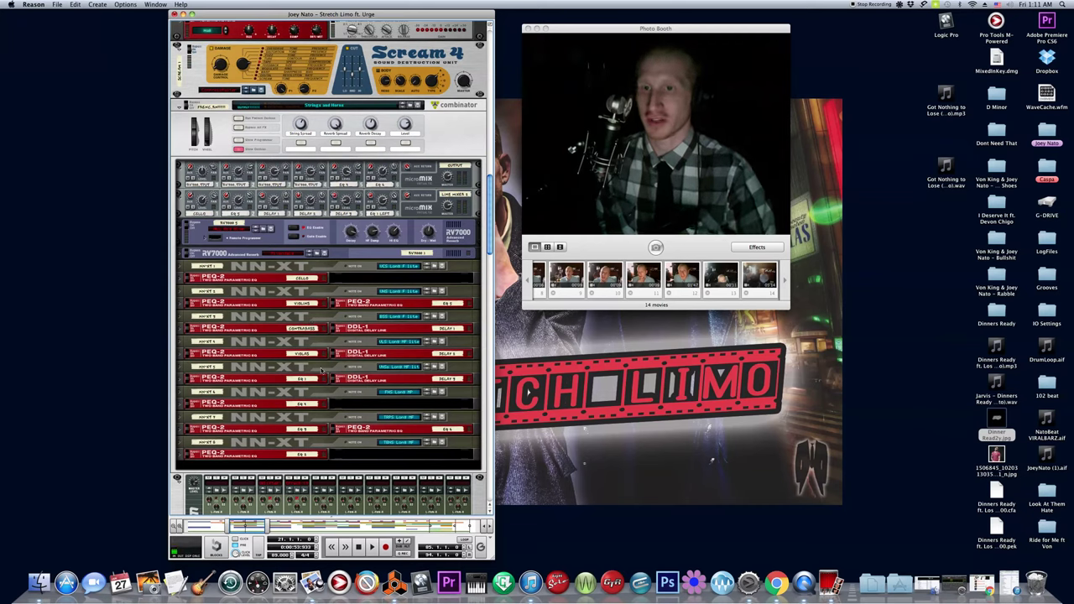
Play the soloed French Horn part from bar 21, check the mixer and mastering devices in the rack, and return to the sequencer
key(Tab)
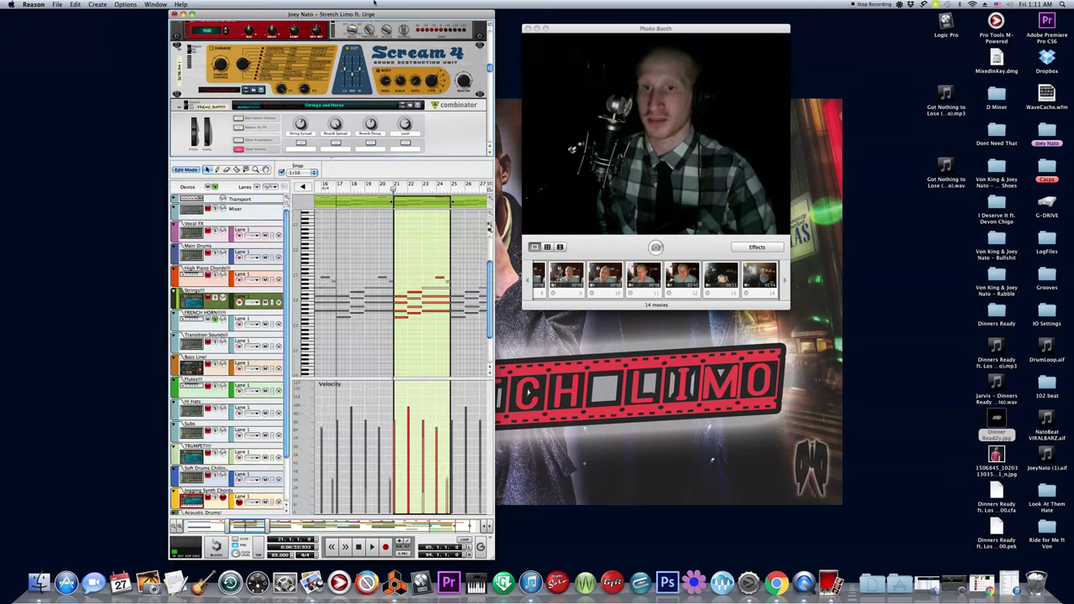
key(space)
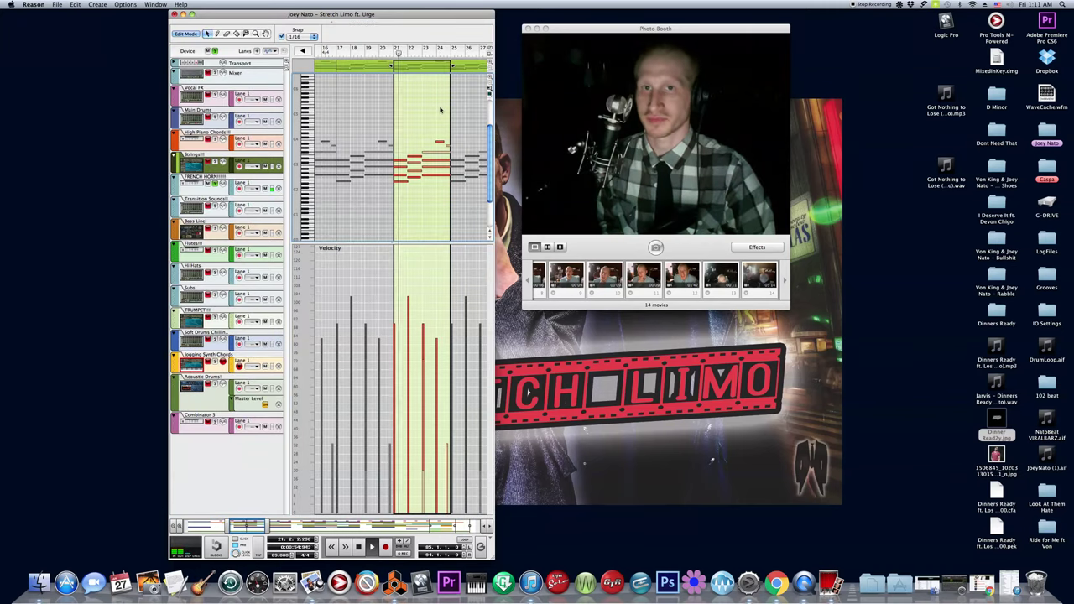
key(Tab)
scroll(331, 269, up, 15)
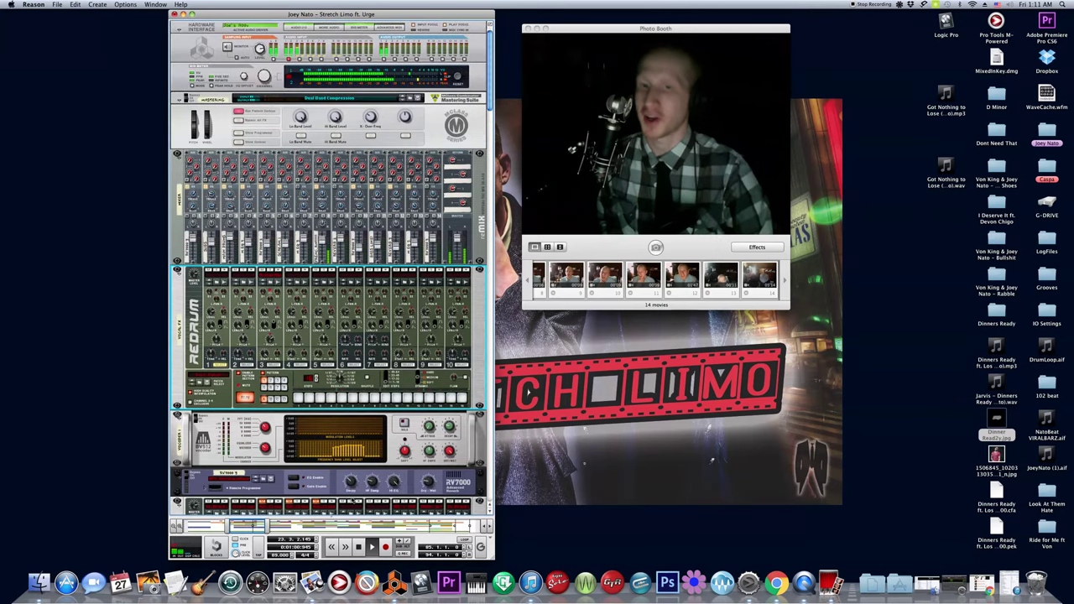
key(Tab)
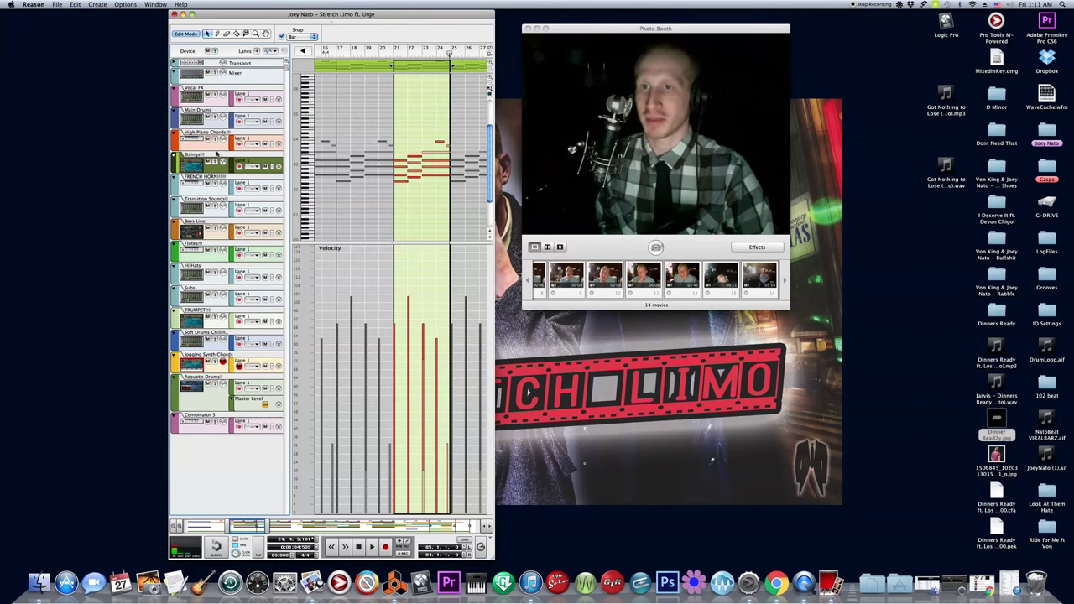
Return to the arrangement with no track soloed and play the full mix from bar 25 and again from bar 23
click(198, 34)
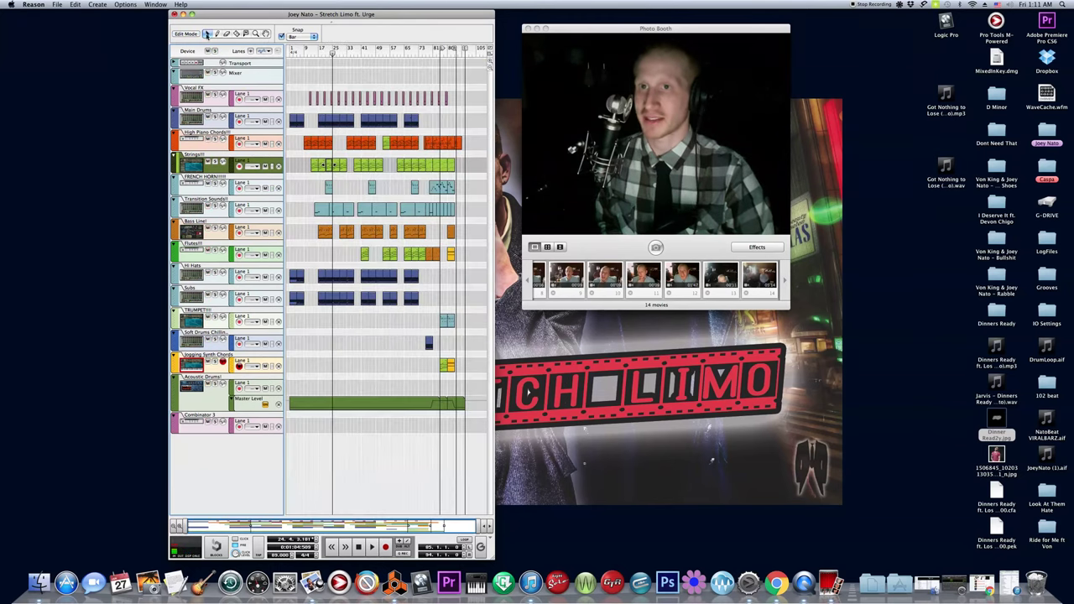
click(335, 54)
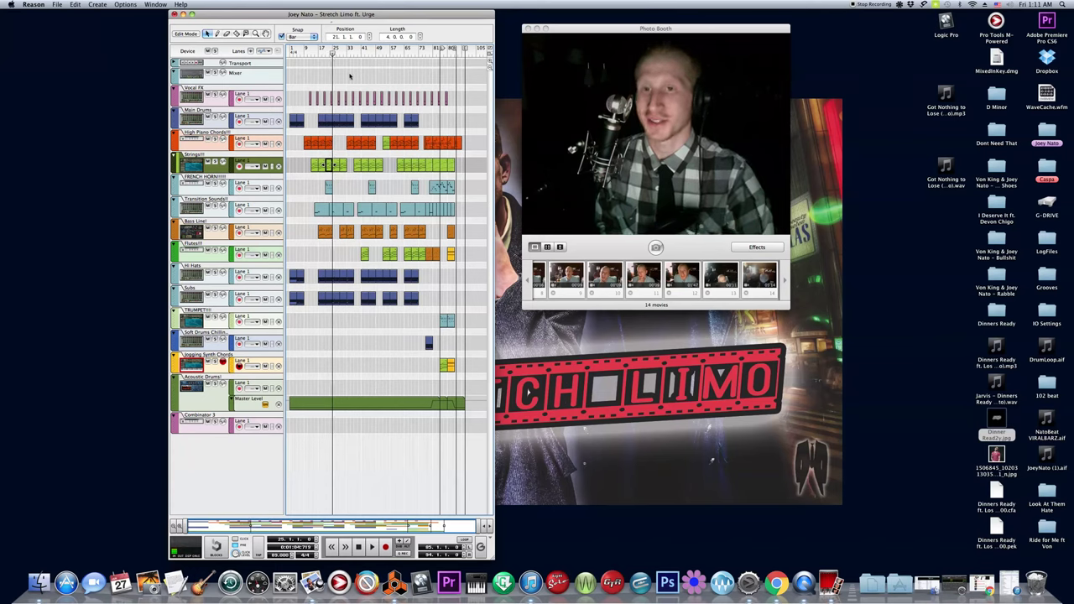
click(403, 79)
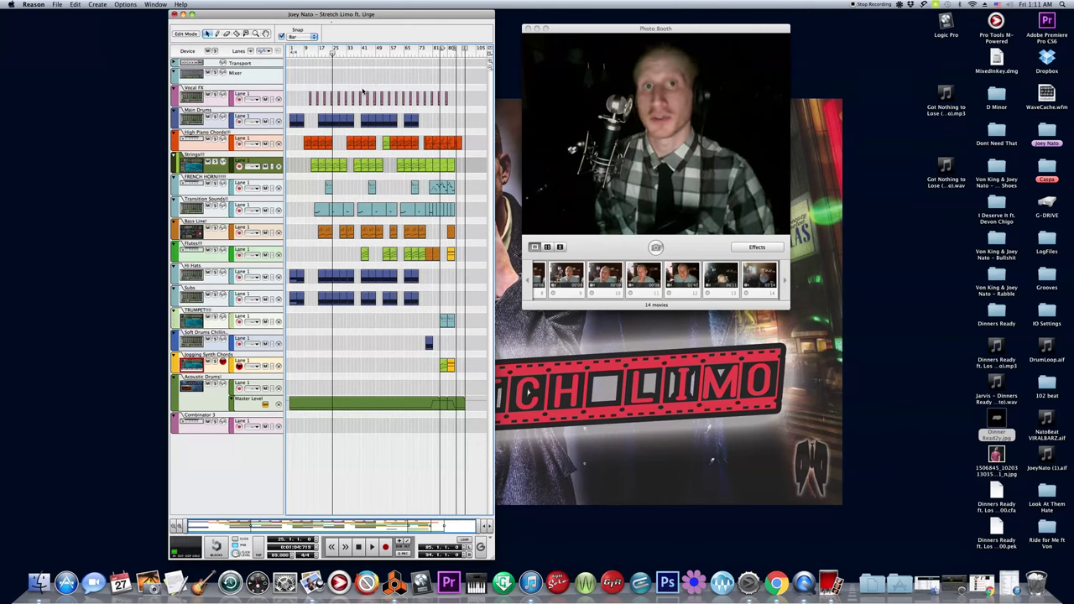
key(space)
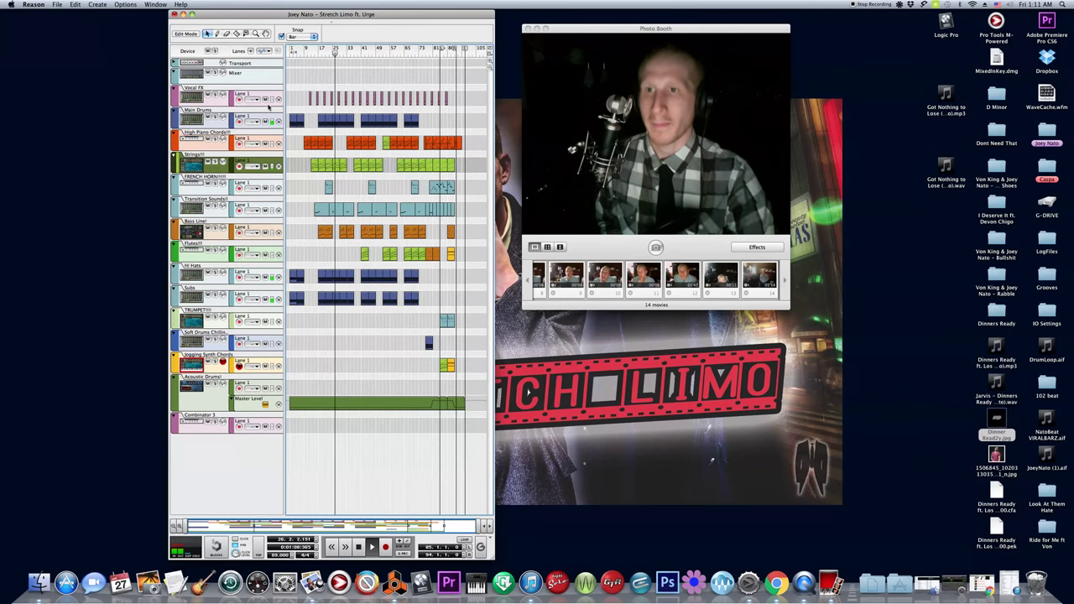
click(329, 52)
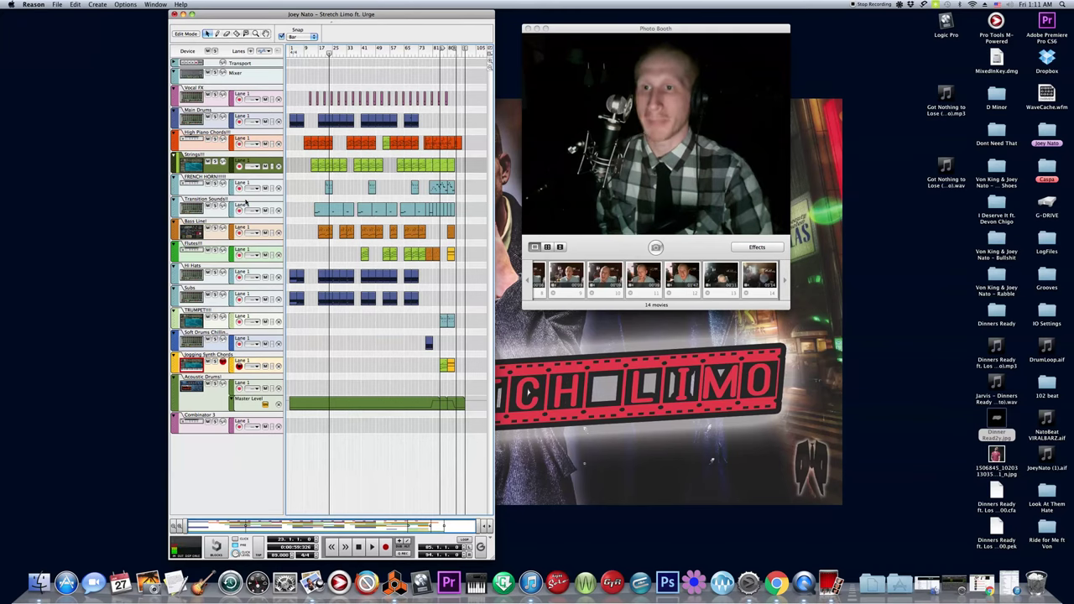
key(space)
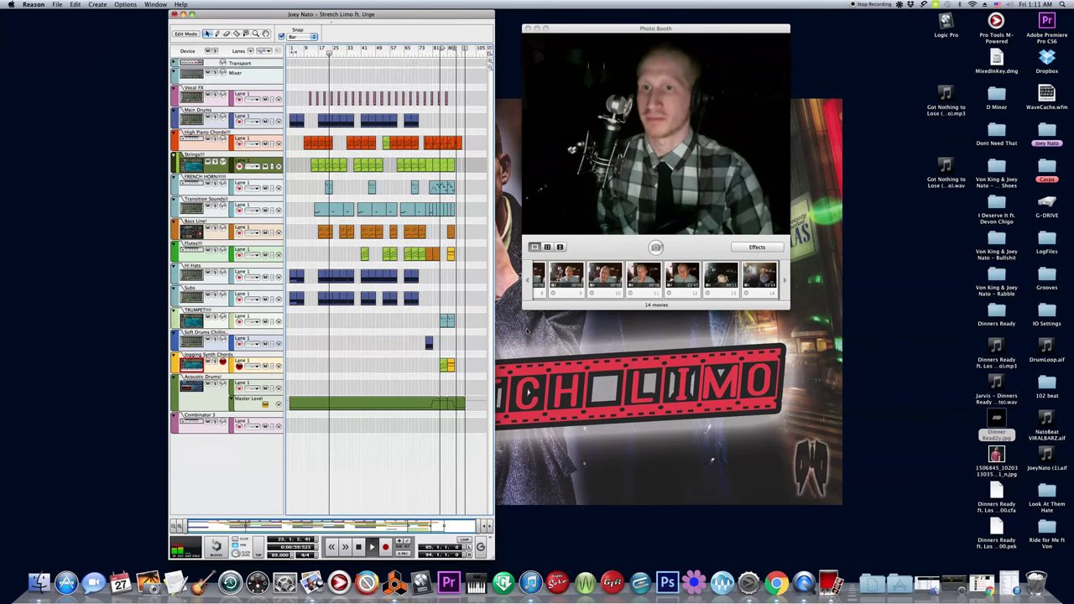
Open the Transition Sounds clip at bar 23, audition its effect note from bar 24, and return to the arrangement
double_click(339, 215)
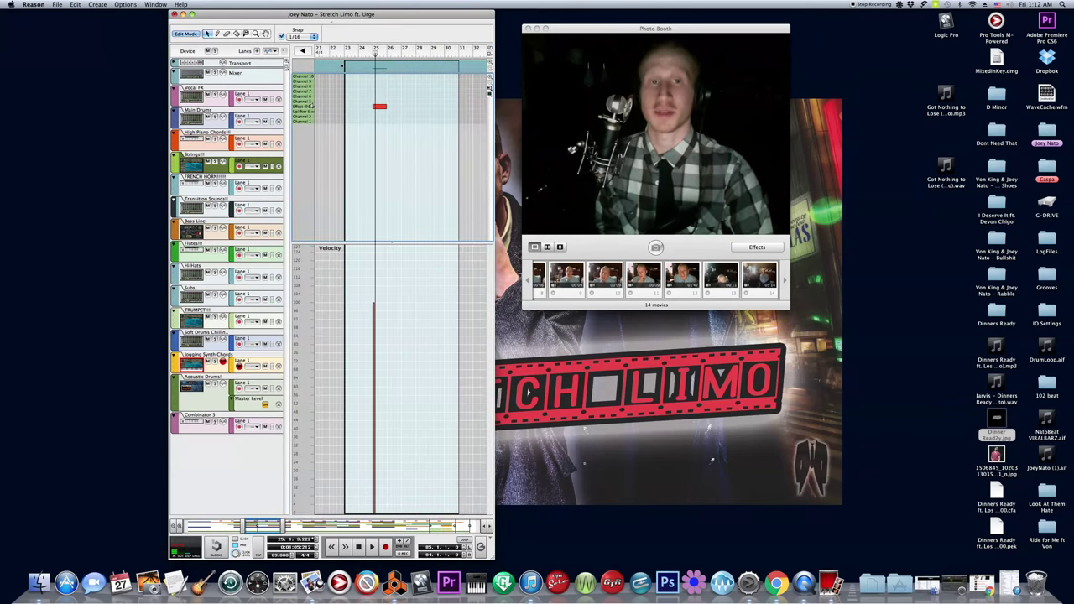
click(365, 52)
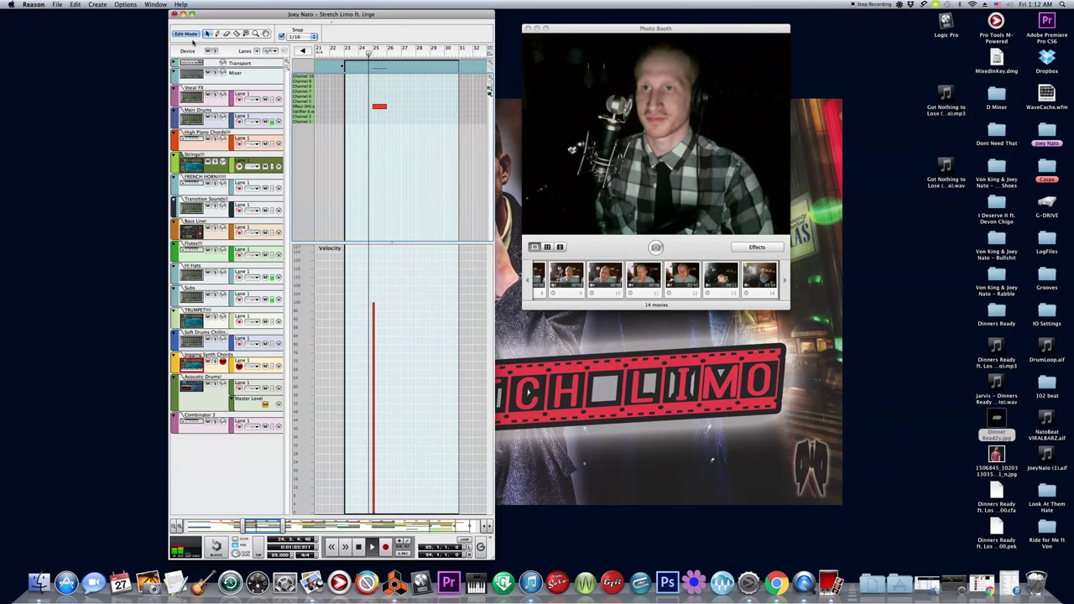
click(193, 35)
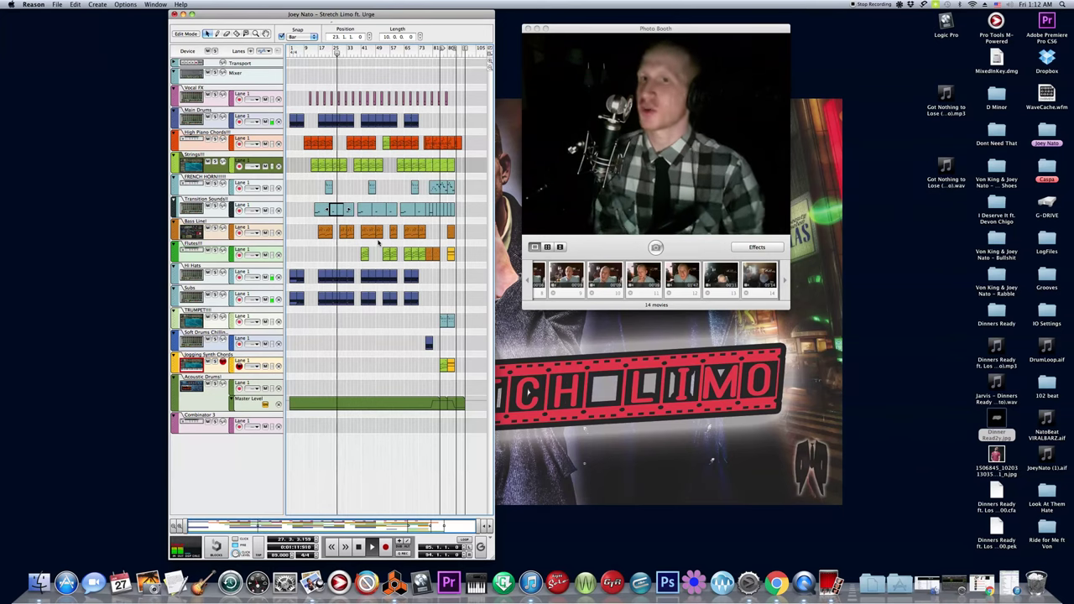
click(381, 89)
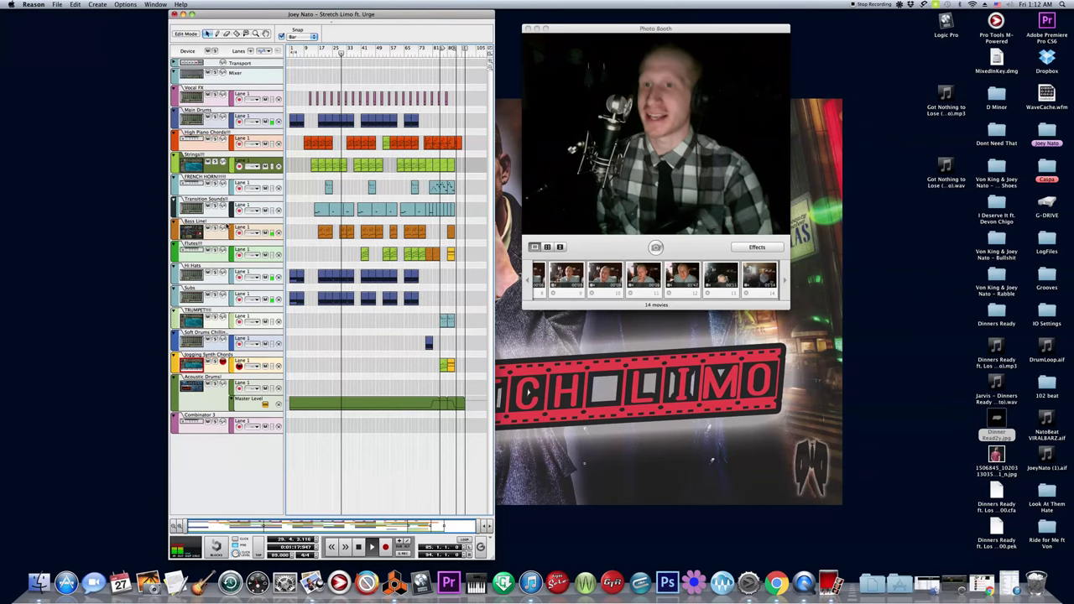
Solo the Bass Line track and audition the notes of its bar 29 clip in Edit mode
click(188, 34)
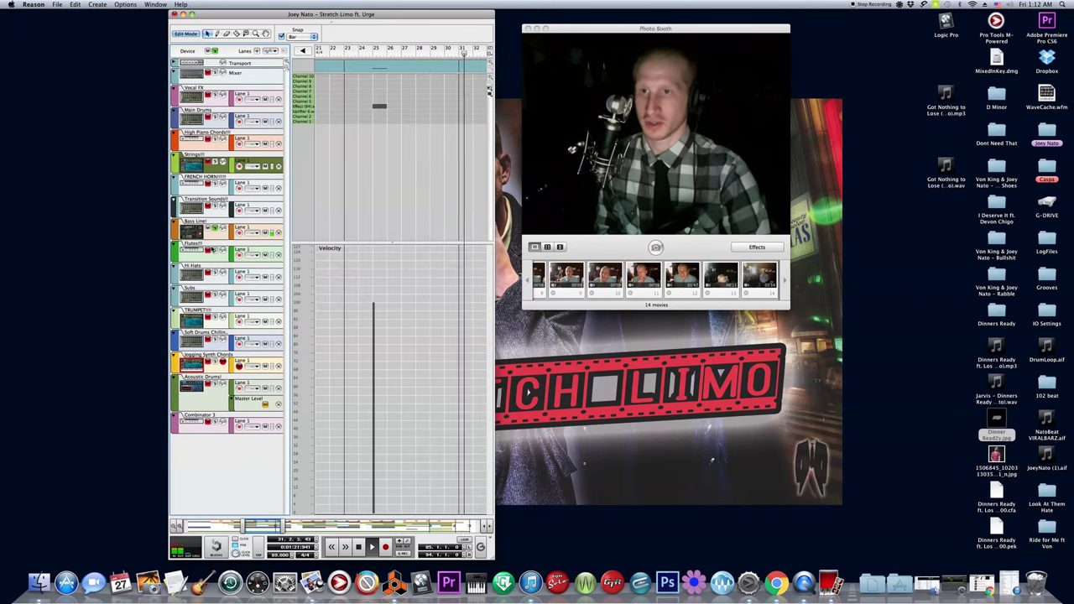
click(217, 234)
double_click(441, 110)
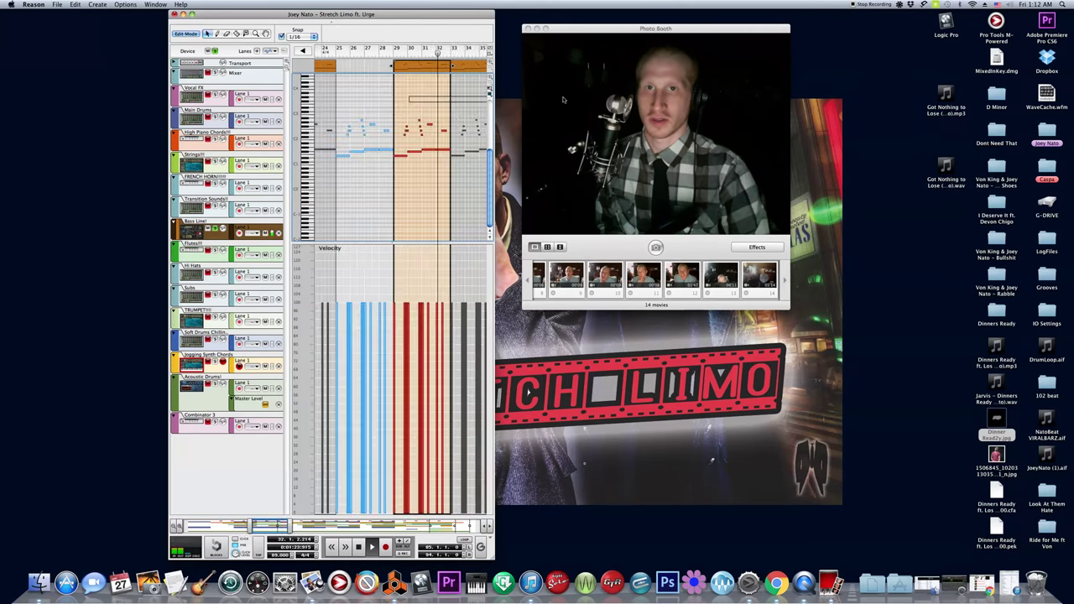
click(369, 53)
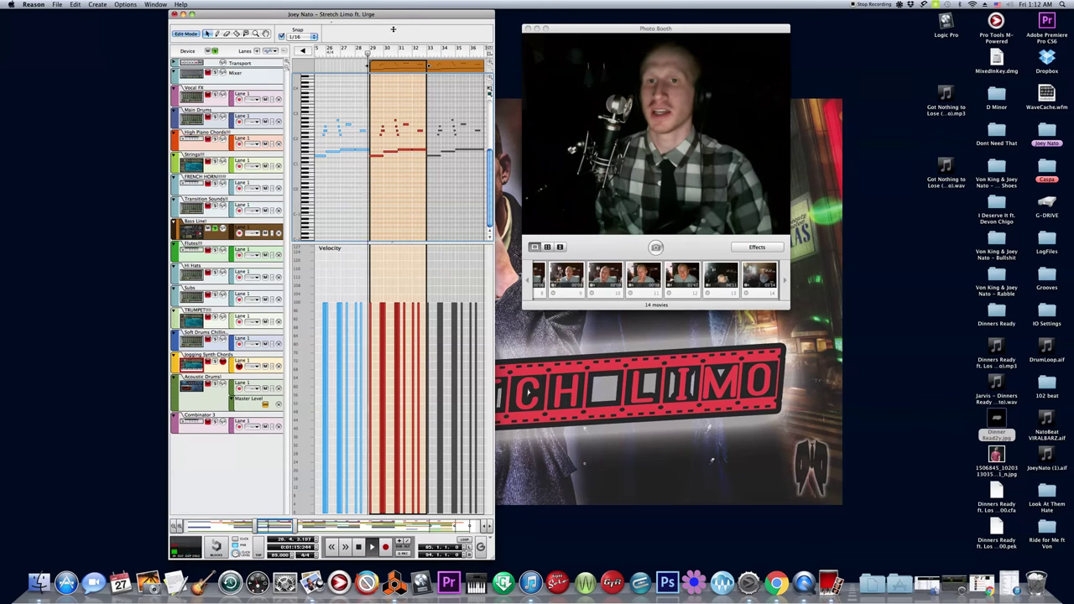
drag(401, 158, 475, 192)
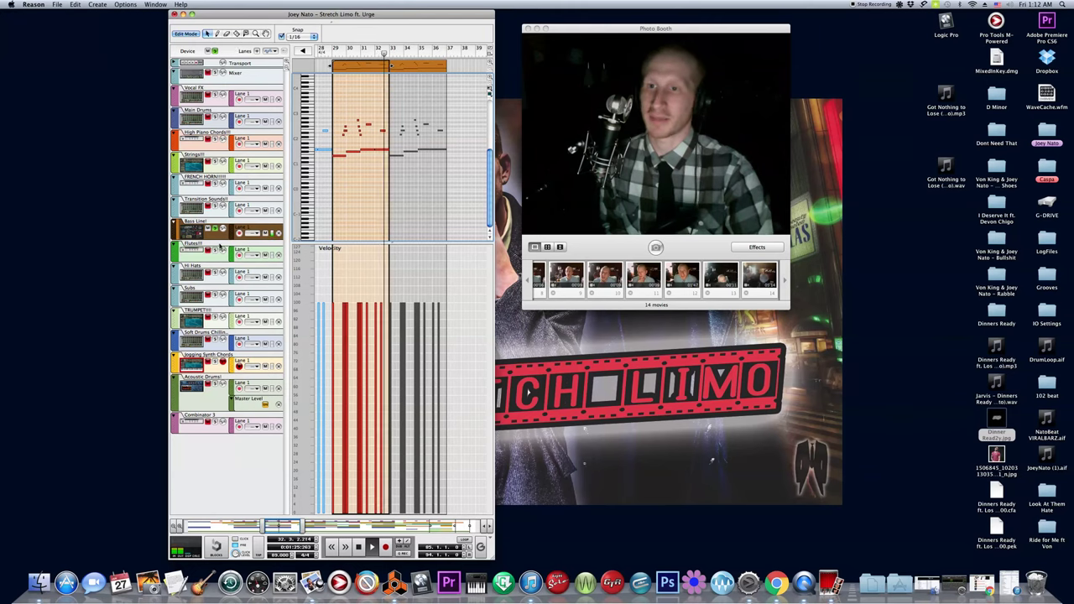
Clear the Bass Line solo, return to the arrangement, and audition the full mix at bars 36, 45 and 39
click(215, 228)
click(186, 32)
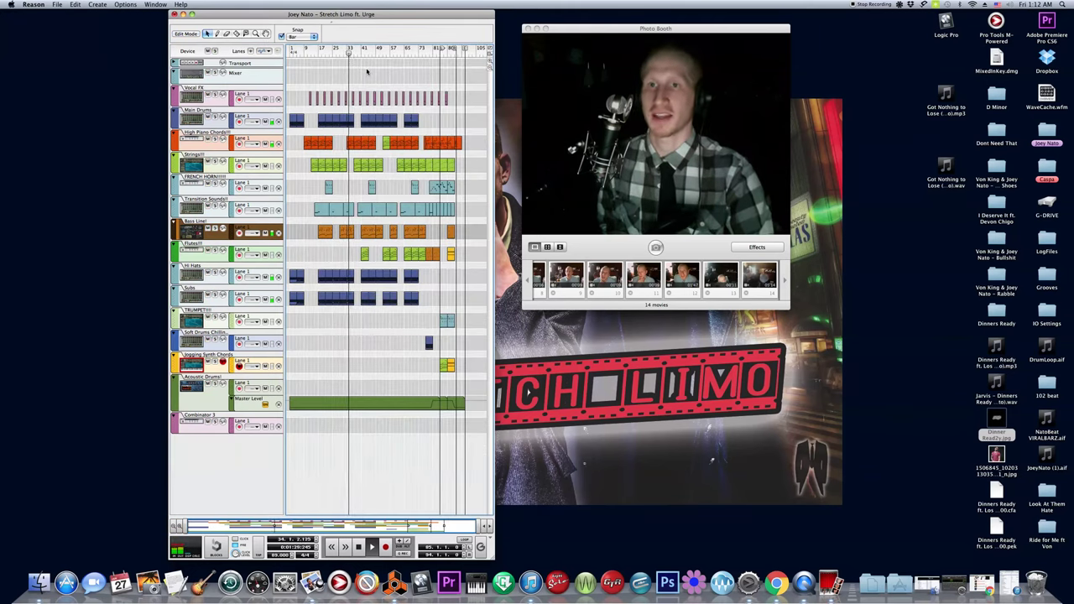
drag(368, 53, 353, 55)
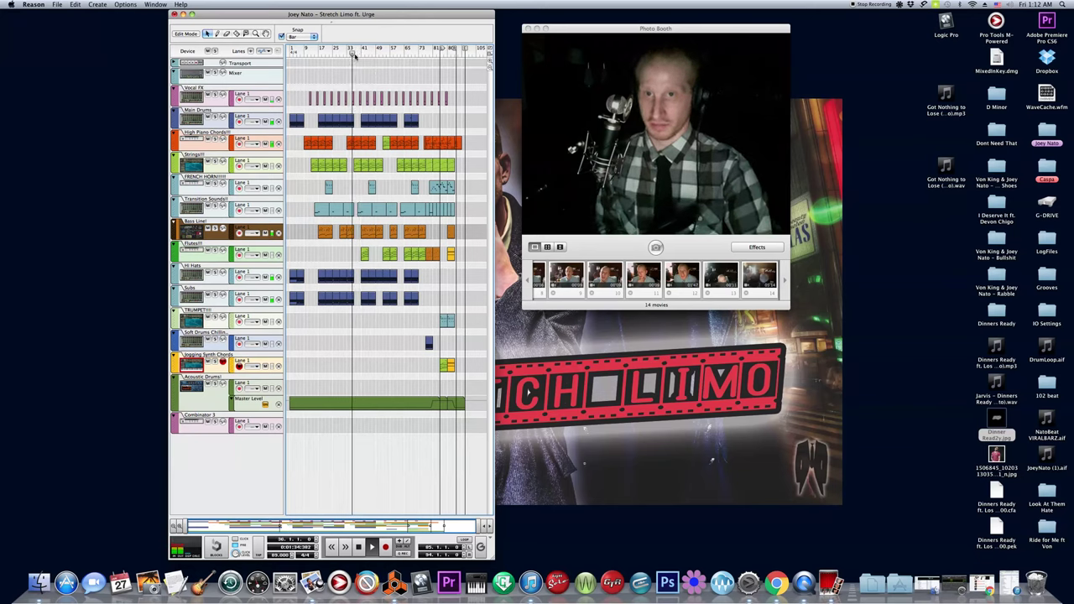
click(368, 54)
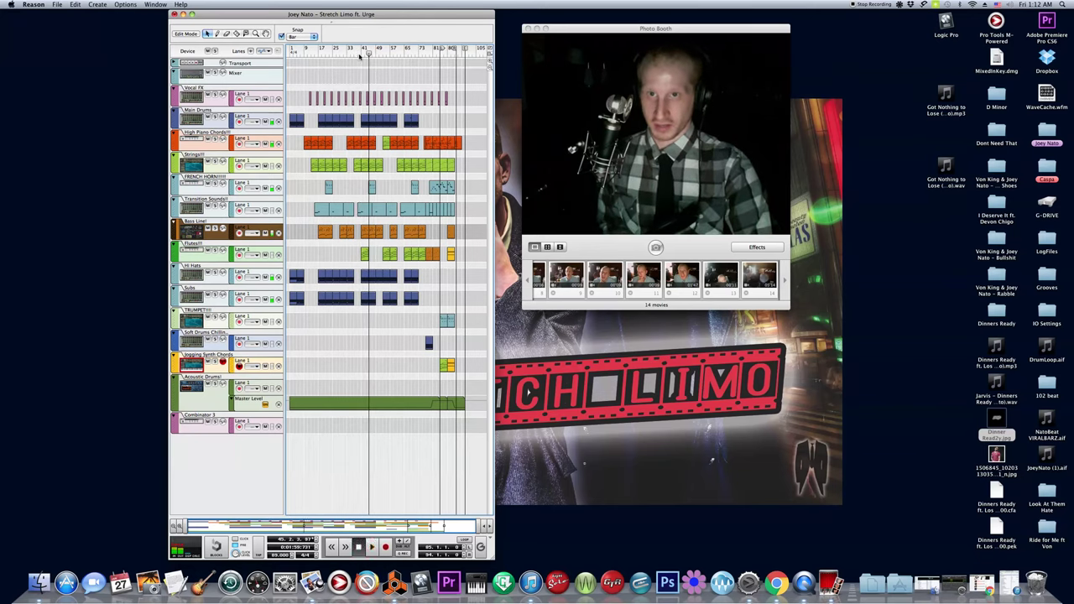
click(359, 54)
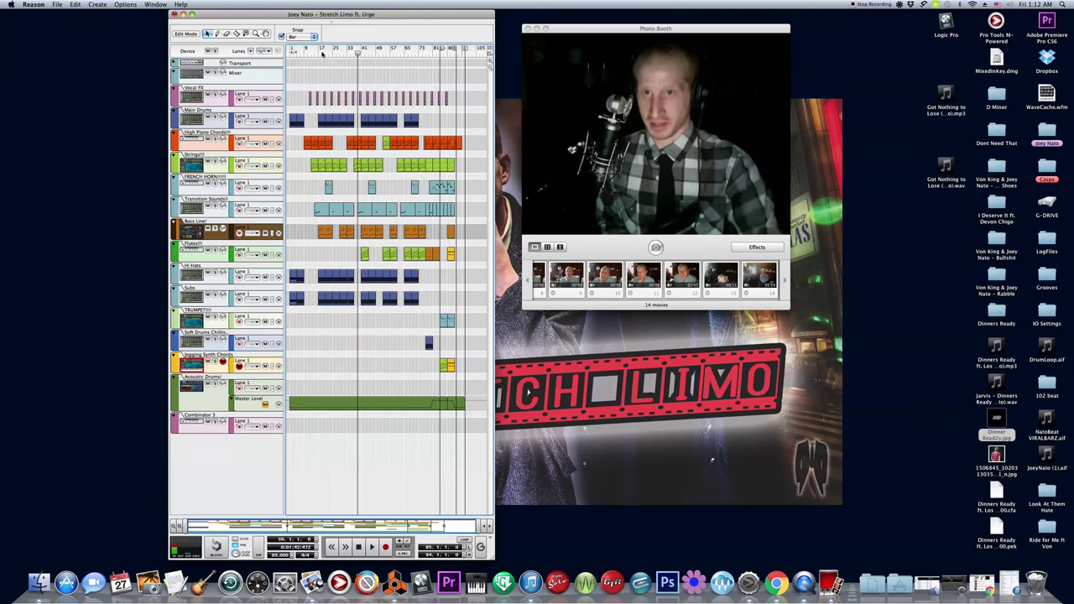
Audition the Flutes track in solo and clear the solo to bring back the full mix
click(216, 208)
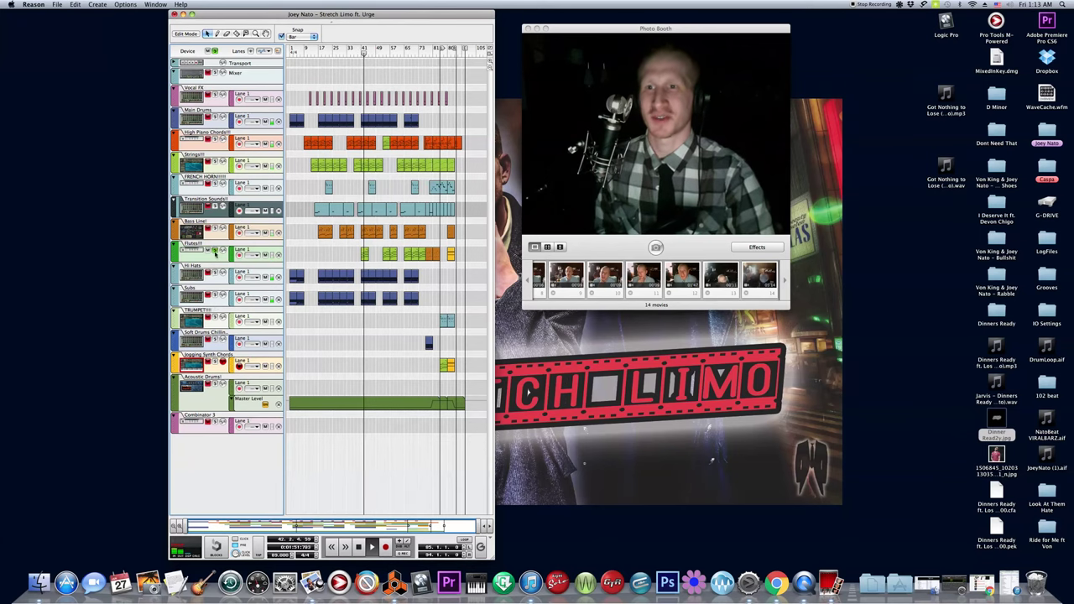
click(216, 252)
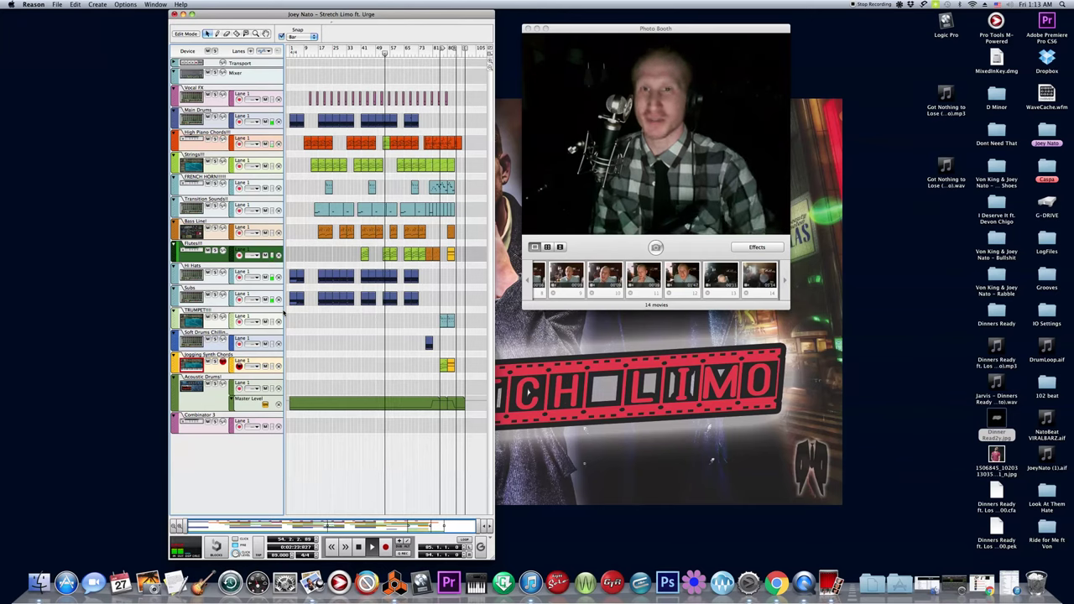
Solo the High Piano Chords and Flutes tracks, audition them from bar 53, and view the green piano clip's notes in Edit mode
click(381, 50)
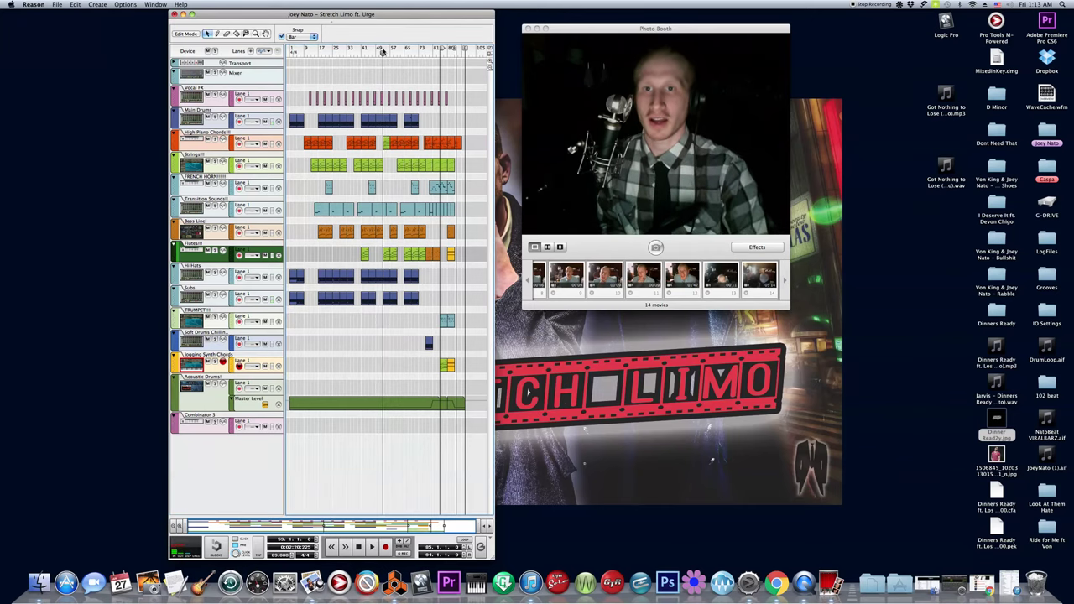
click(215, 141)
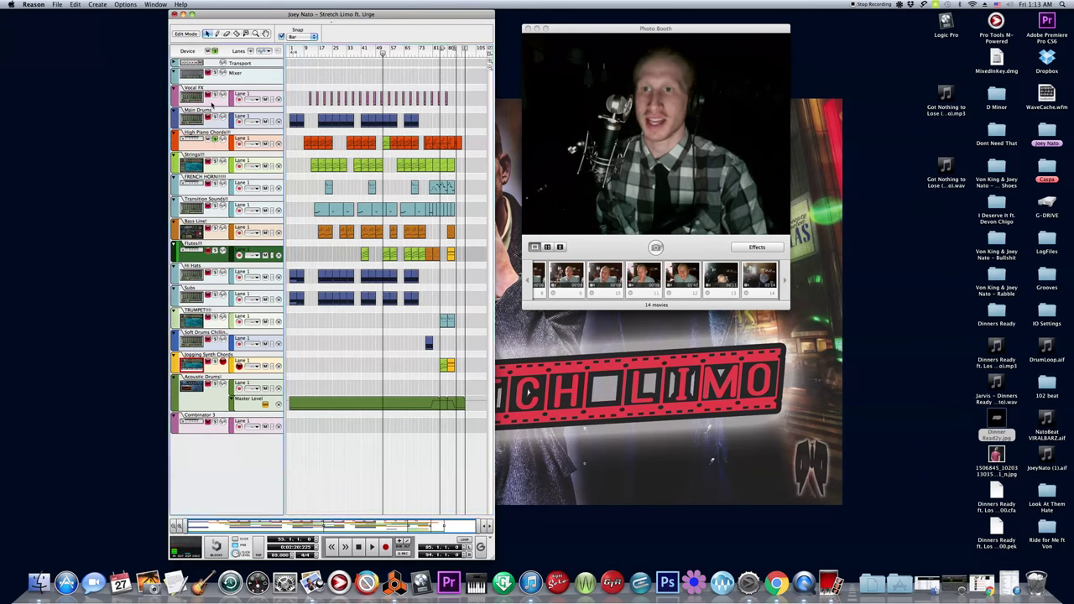
click(220, 144)
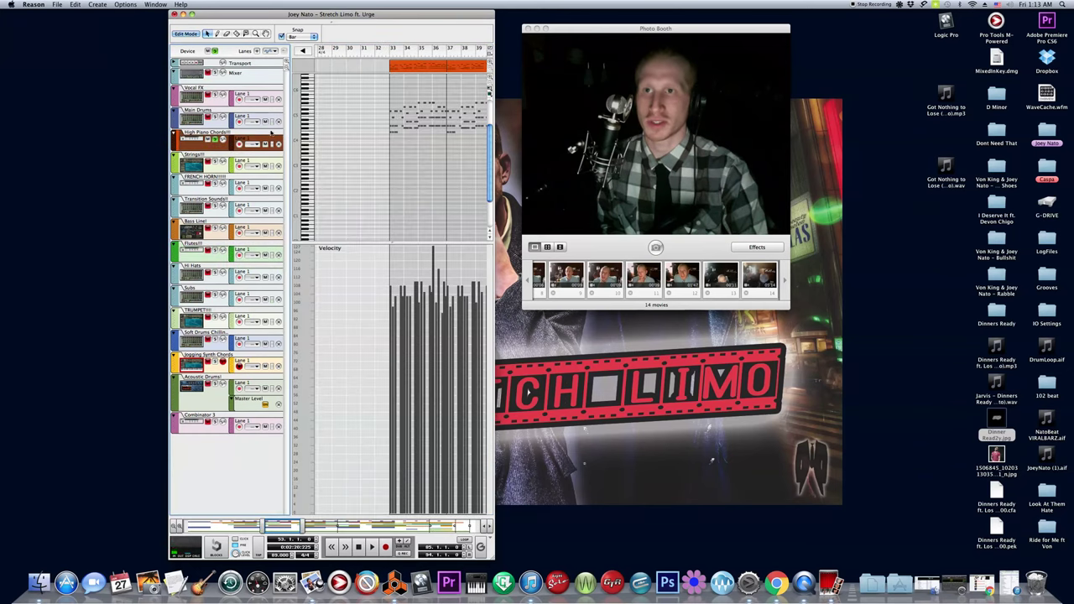
click(192, 34)
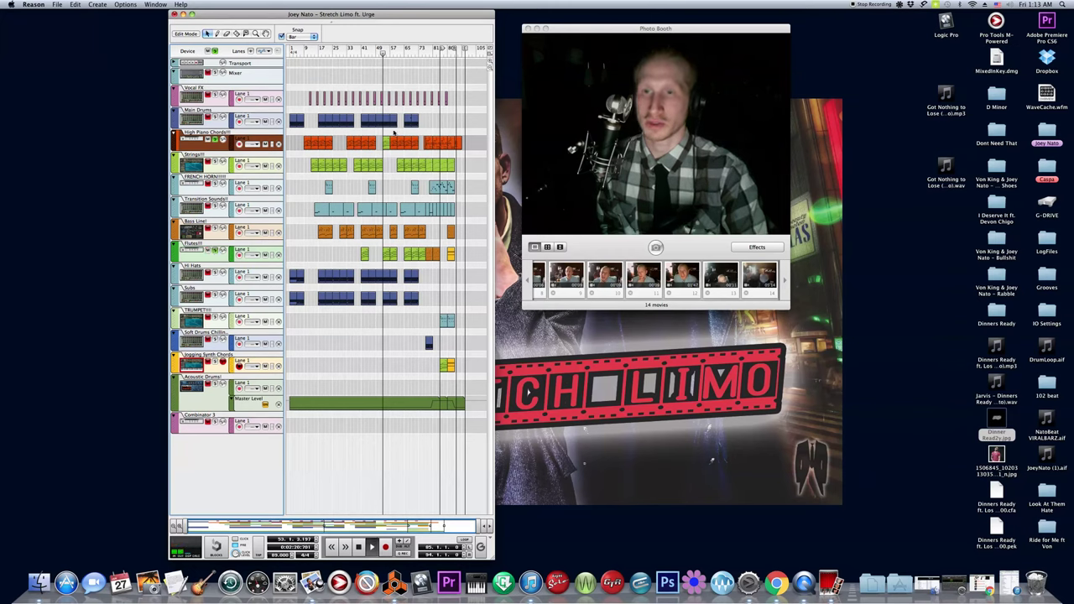
double_click(396, 142)
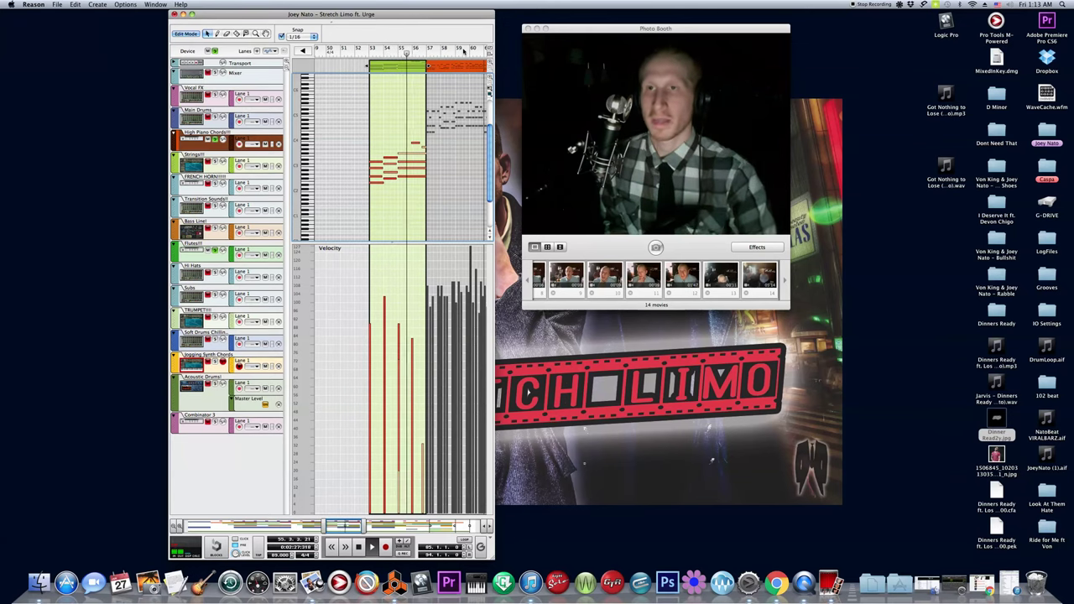
click(186, 34)
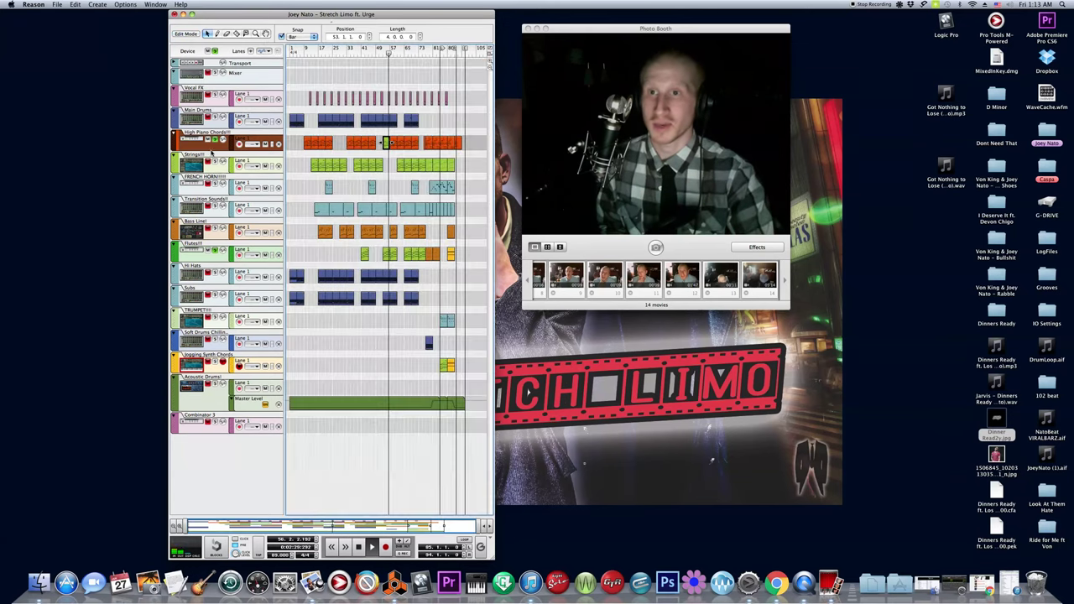
Clear the High Piano Chords and Flutes solos and audition the full mix from bar 61 onward
click(214, 140)
click(215, 250)
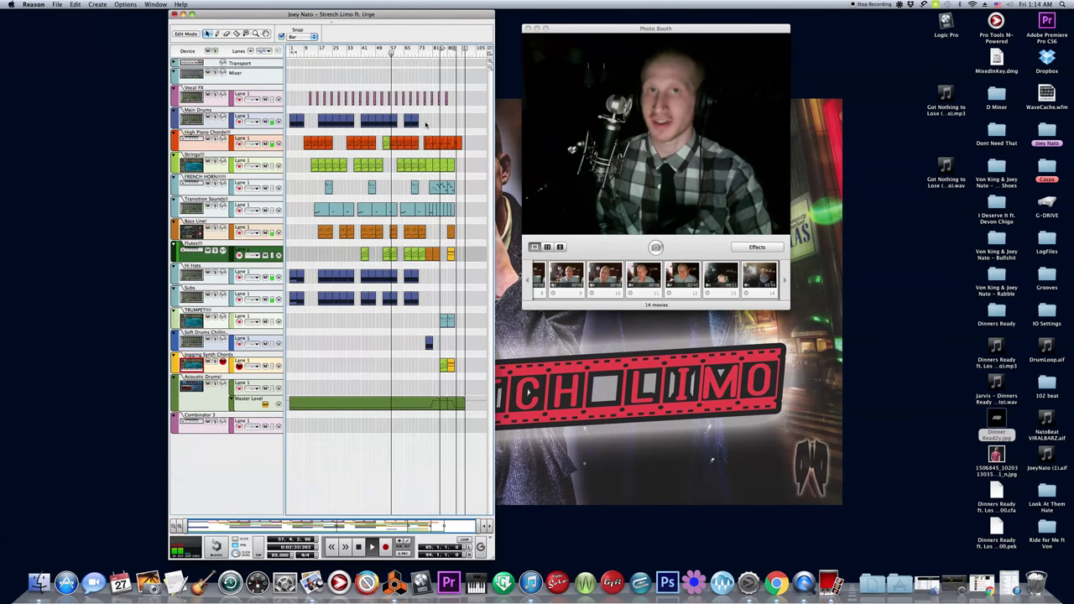
click(398, 51)
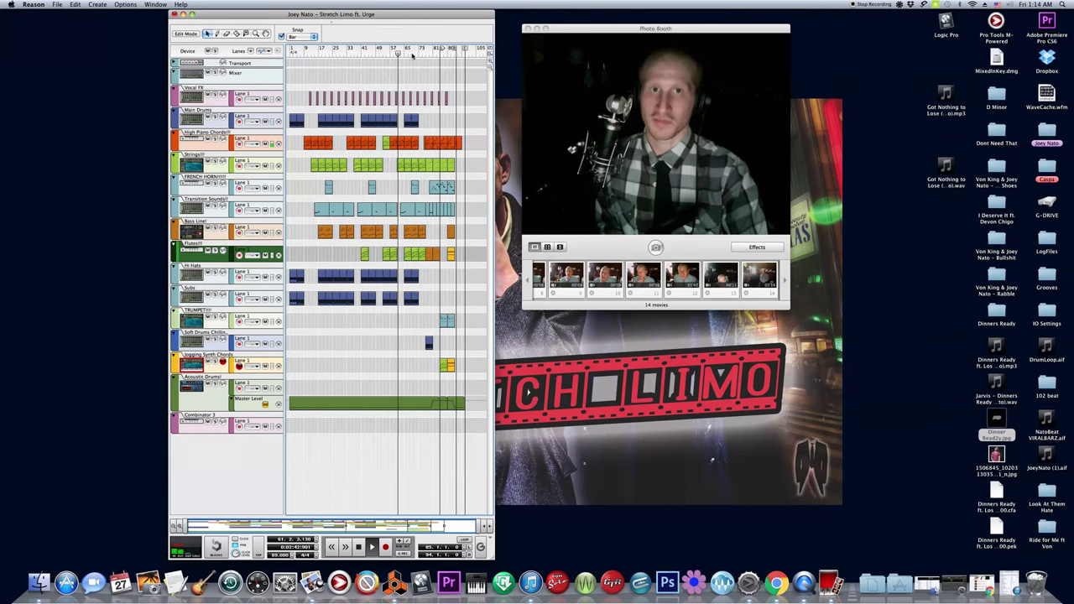
click(403, 52)
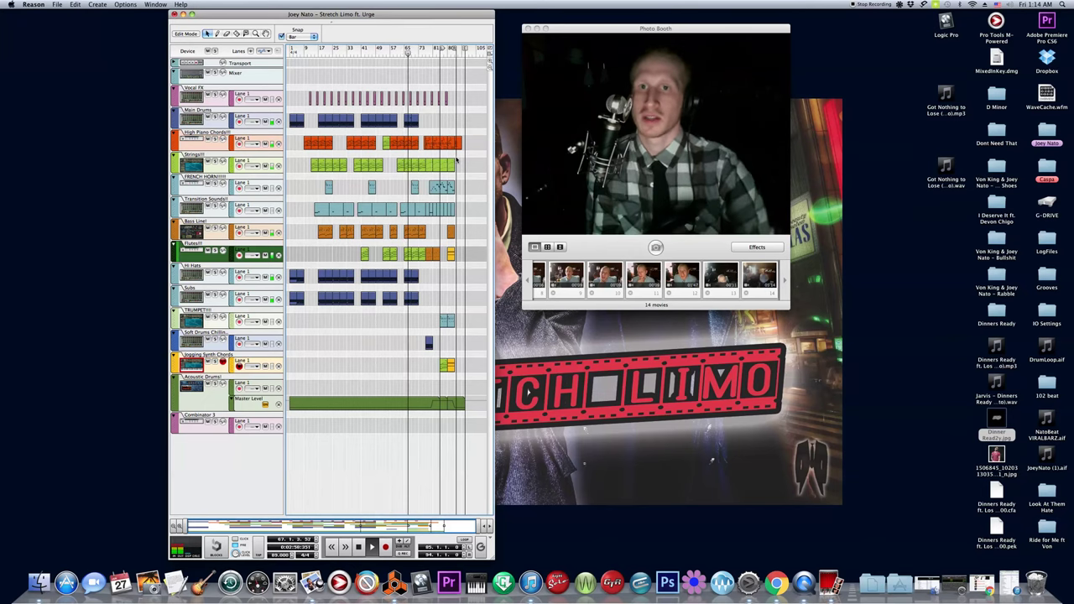
Open the Main Drums clip at bar 65 in Edit mode, audition through bar 72, and return to the arrangement
double_click(408, 125)
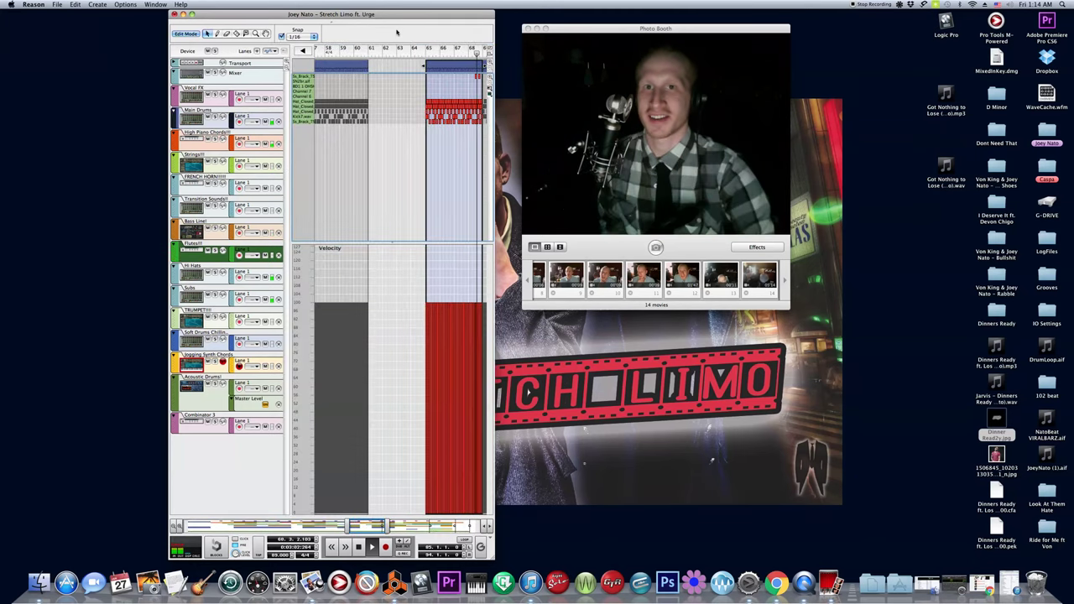
key(space)
click(422, 52)
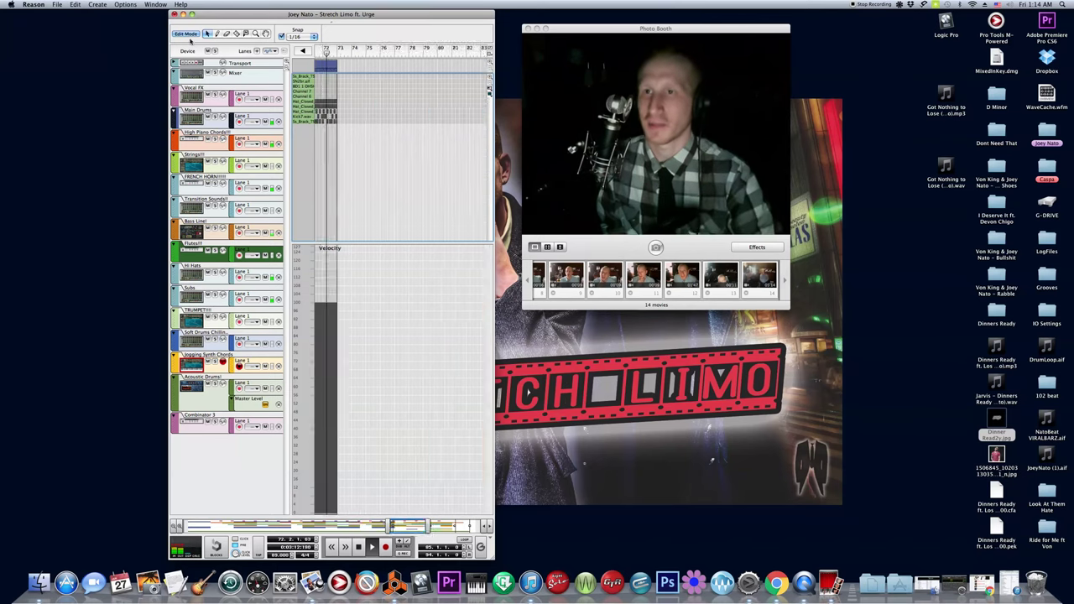
key(super+e)
click(432, 72)
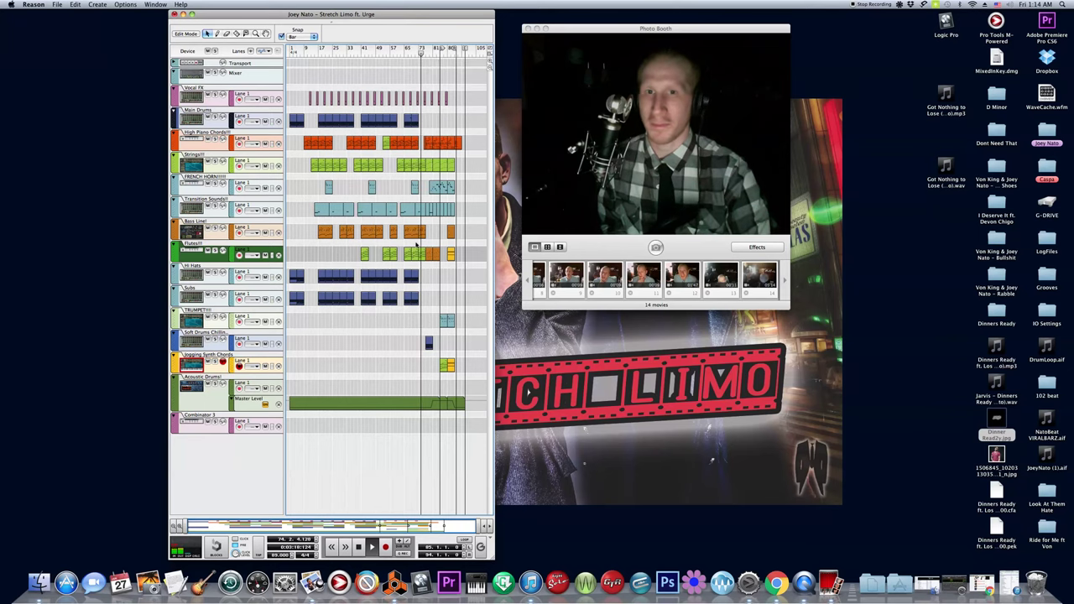
Check the Soundflower (2ch) audio output options during playback
click(901, 4)
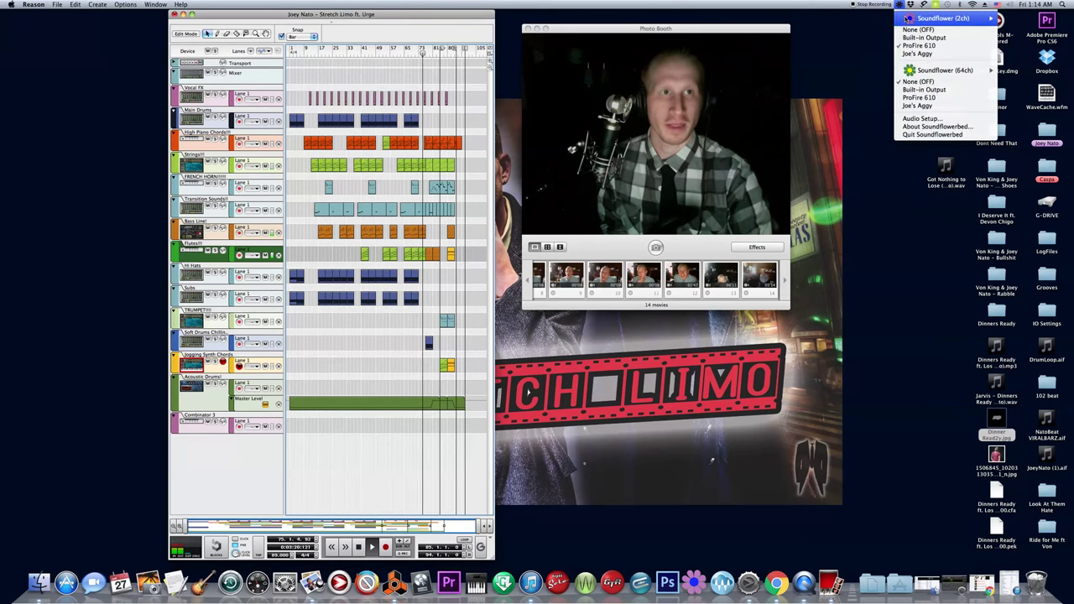
click(909, 38)
click(900, 4)
click(905, 39)
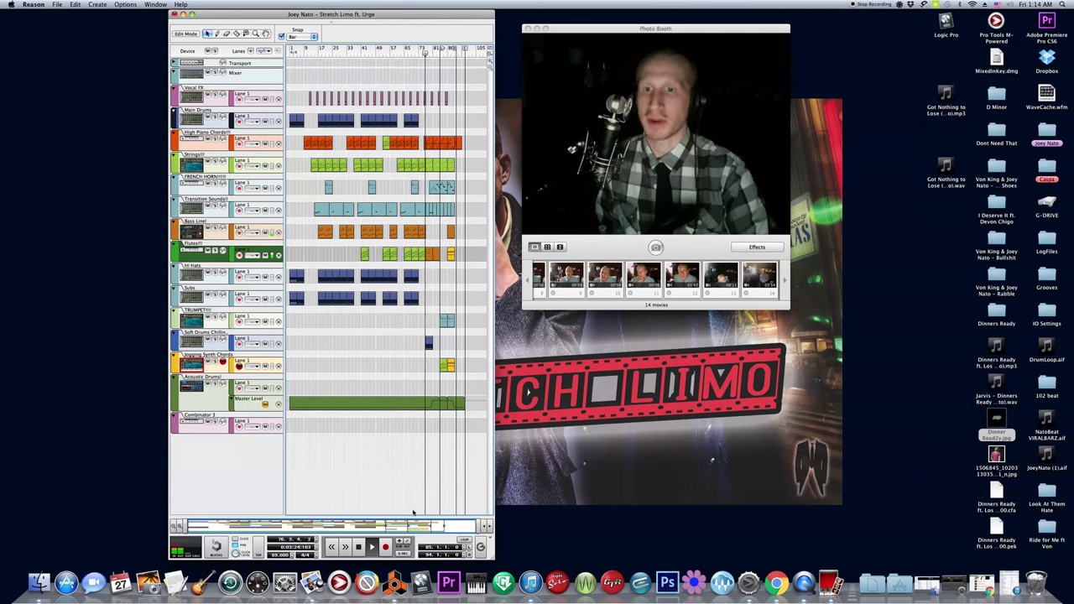
Solo the Soft Drums track at bar 77 and open its clip in Edit mode
drag(473, 526, 236, 518)
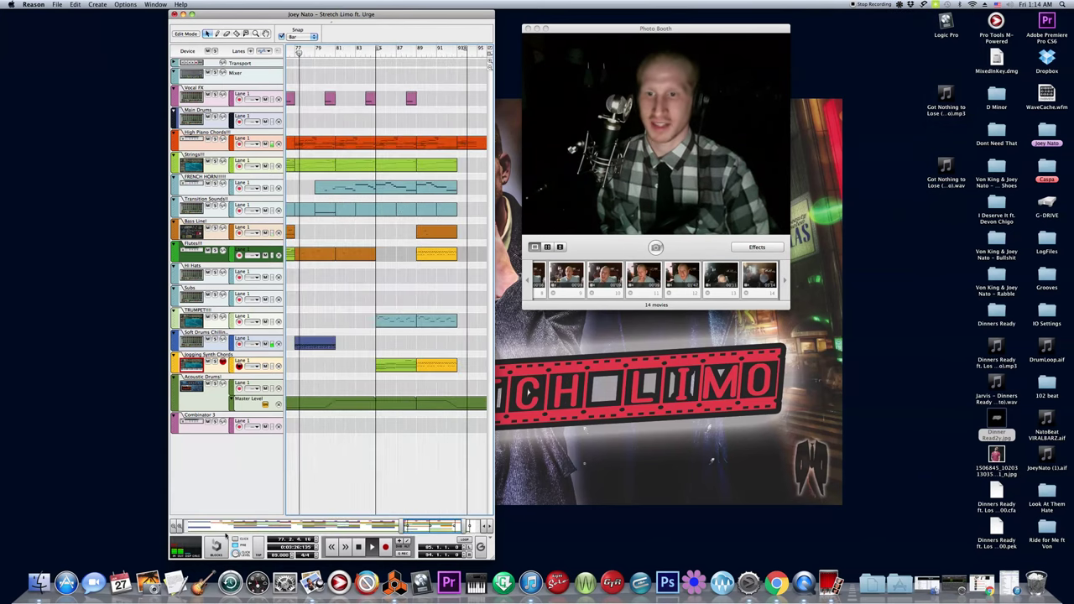
scroll(312, 53, left, 2)
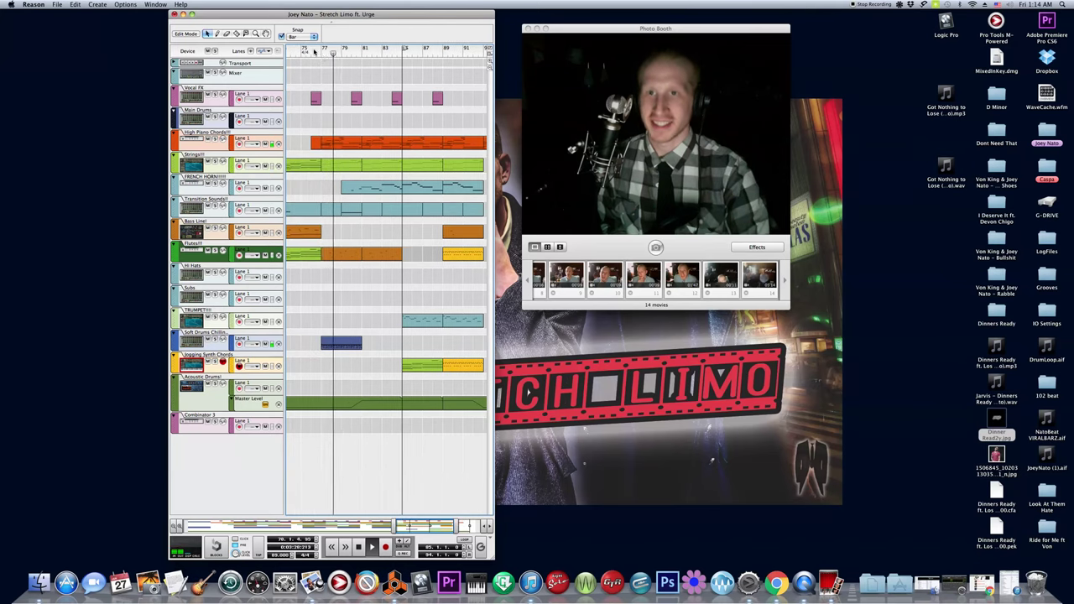
click(321, 53)
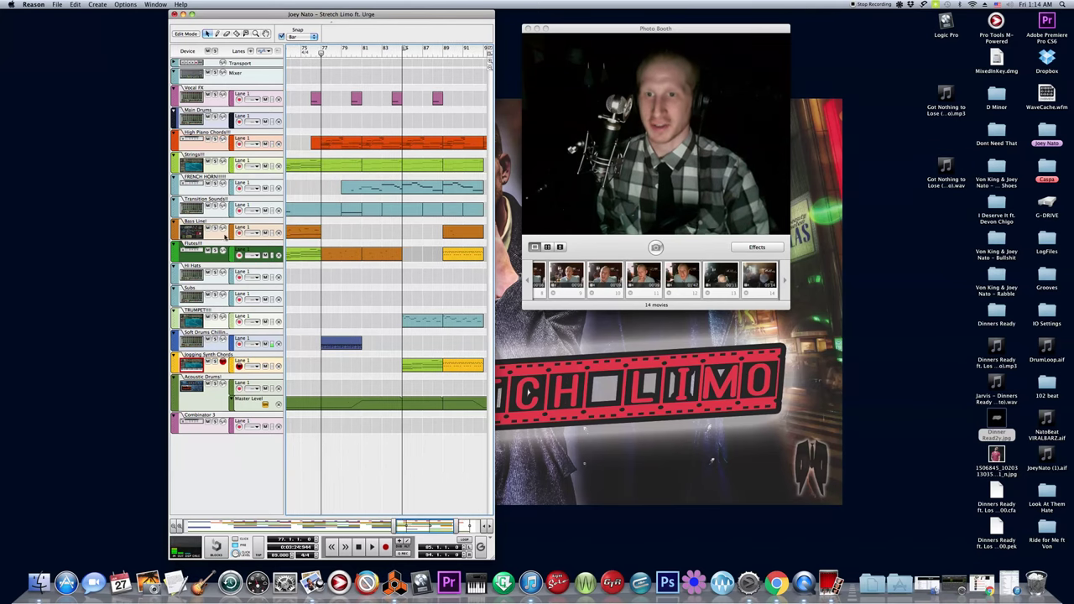
click(216, 344)
click(185, 35)
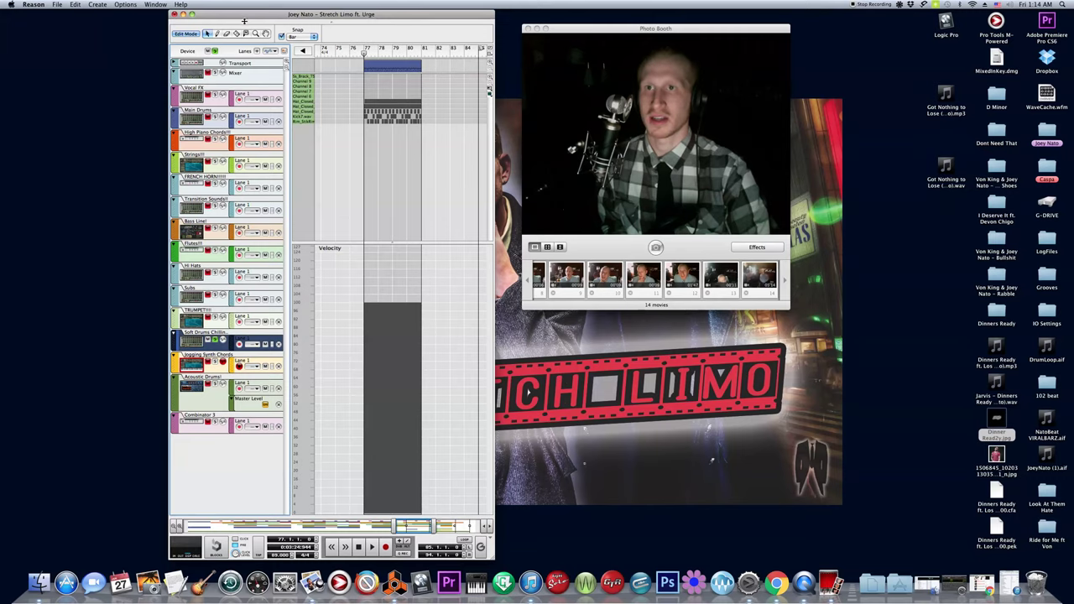
Show the rack and audition the soloed soft drums from bar 77 while inspecting their Redrum device
drag(246, 20, 449, 564)
scroll(414, 264, up, 3)
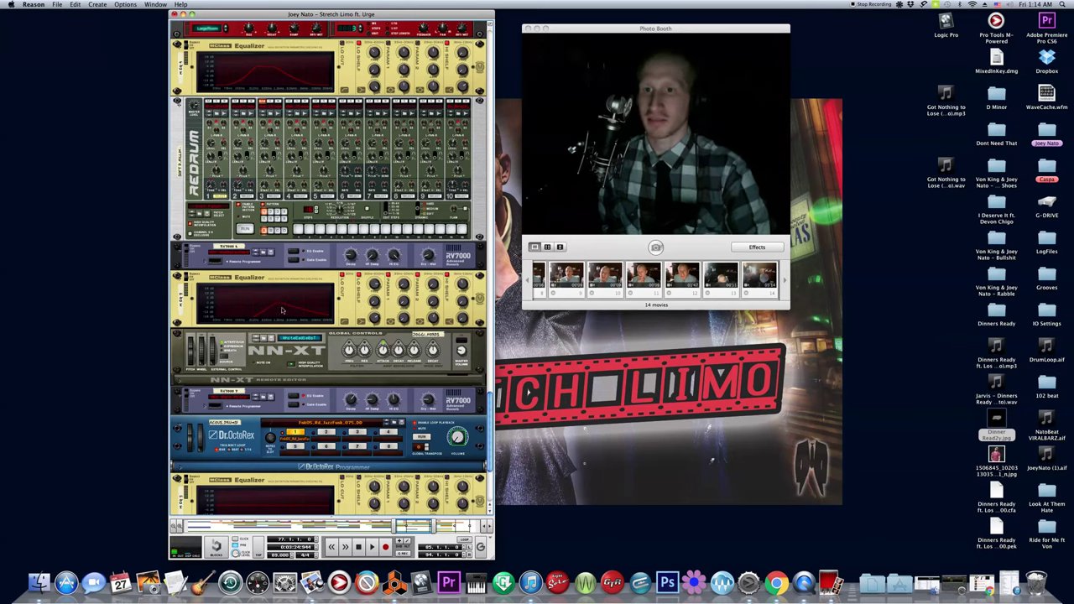
key(space)
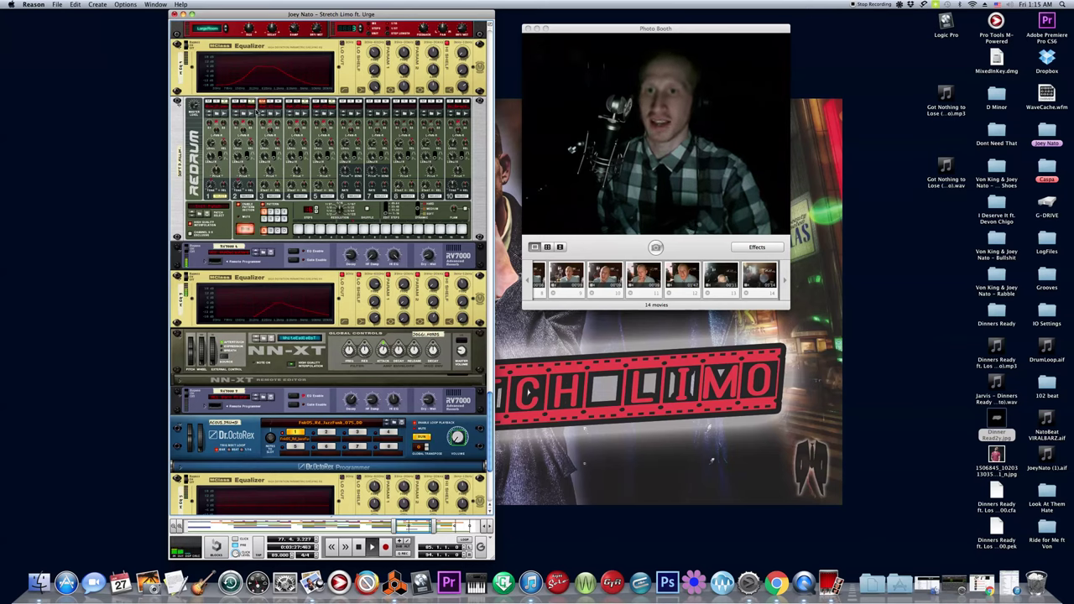
click(225, 106)
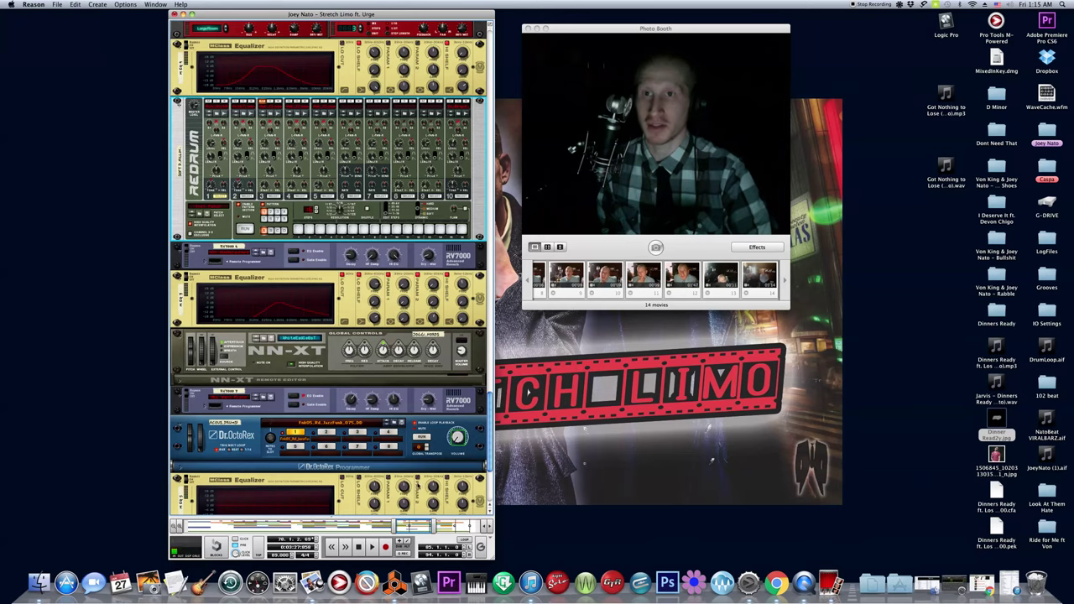
Replay the Soft Drums clip from bar 77, examining its notes in Edit mode and its Redrum in the rack
drag(412, 516, 340, 21)
click(364, 52)
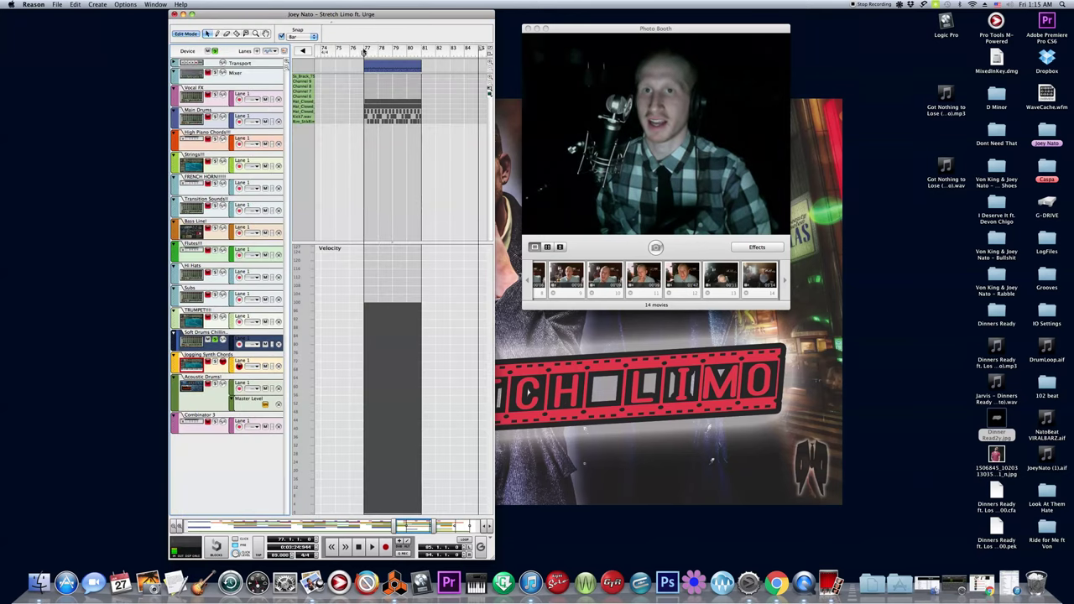
key(space)
click(405, 84)
double_click(396, 67)
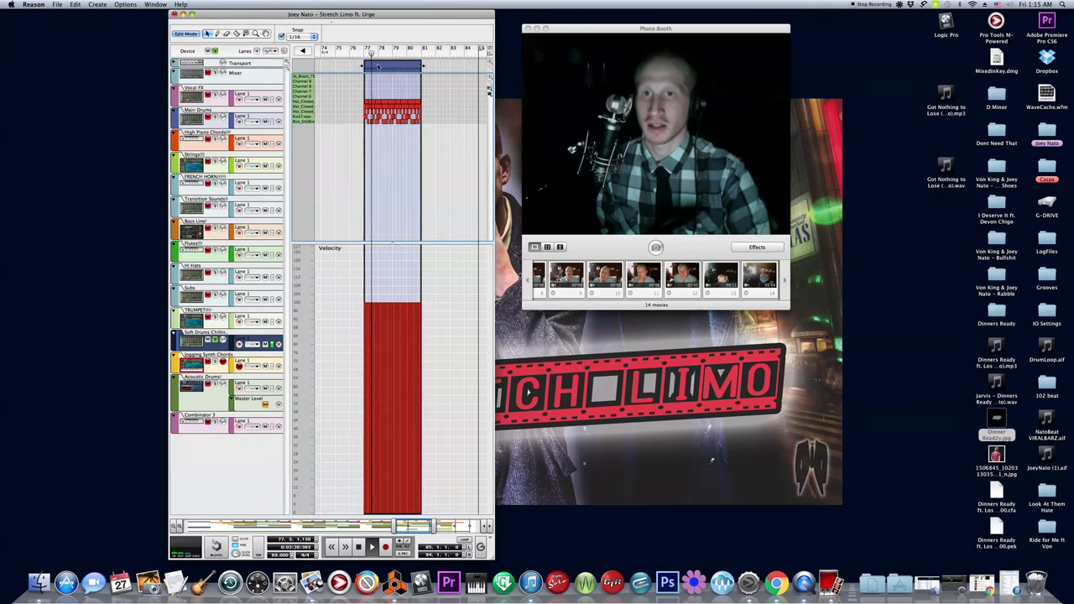
drag(371, 24, 371, 516)
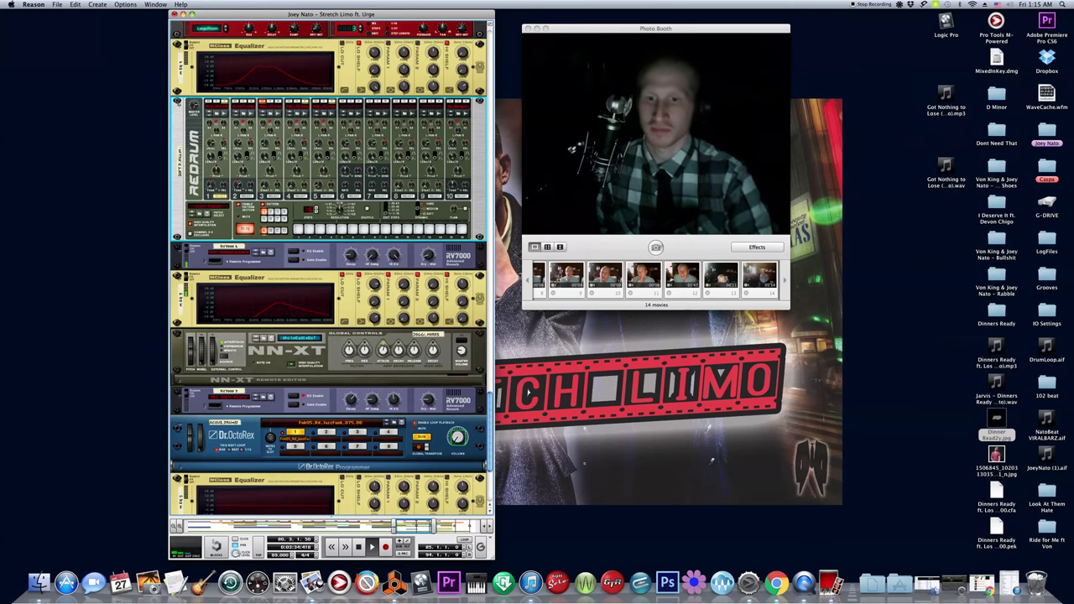
drag(391, 515, 391, 22)
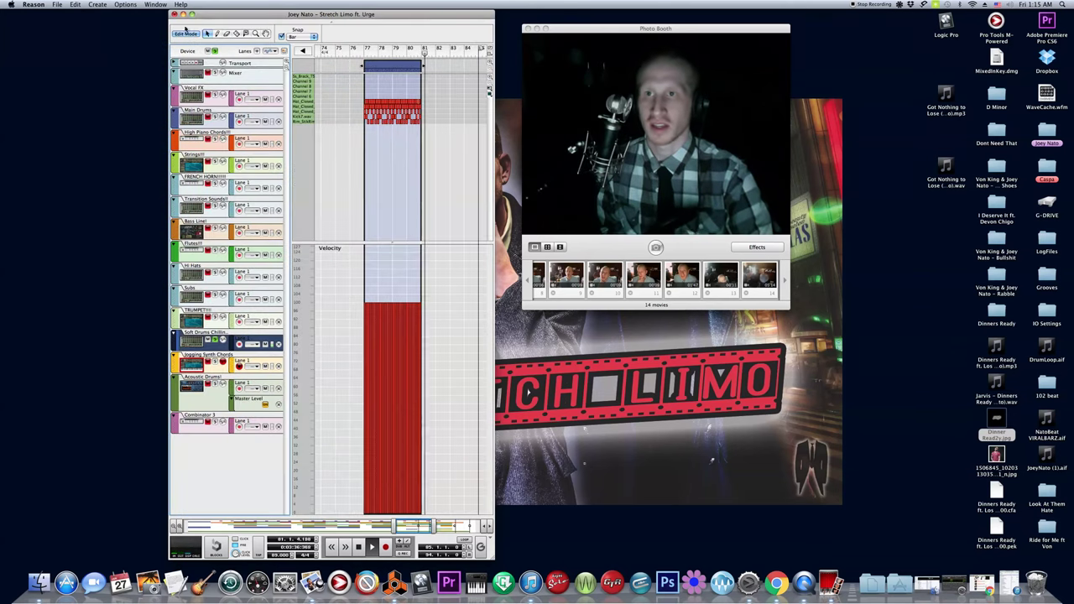
Return to the arrangement at bar 77 and clear the Soft Drums solo
click(186, 33)
key(space)
drag(351, 51, 321, 53)
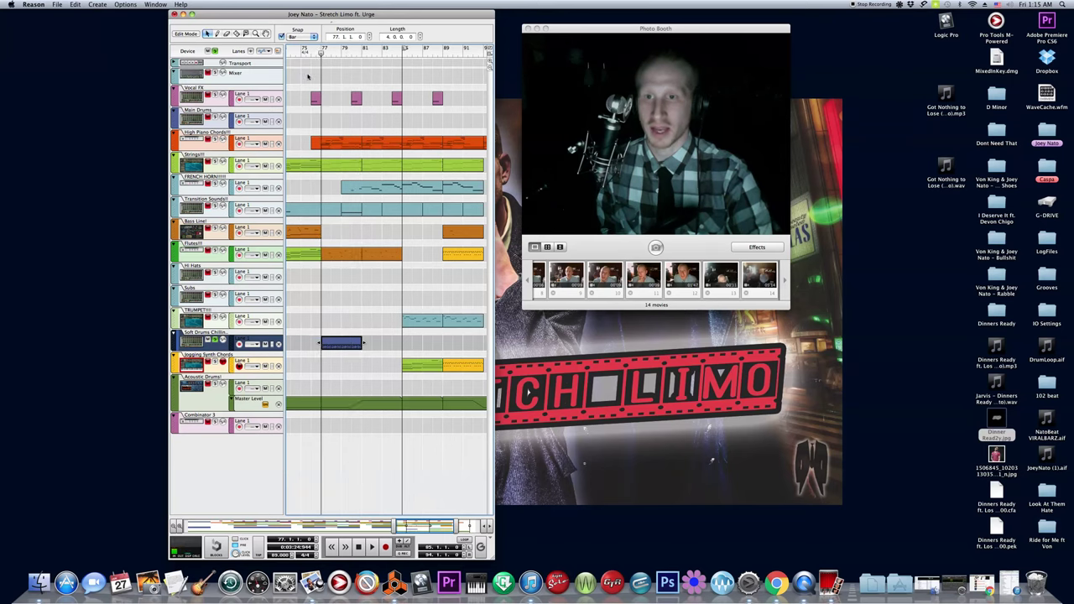
click(214, 341)
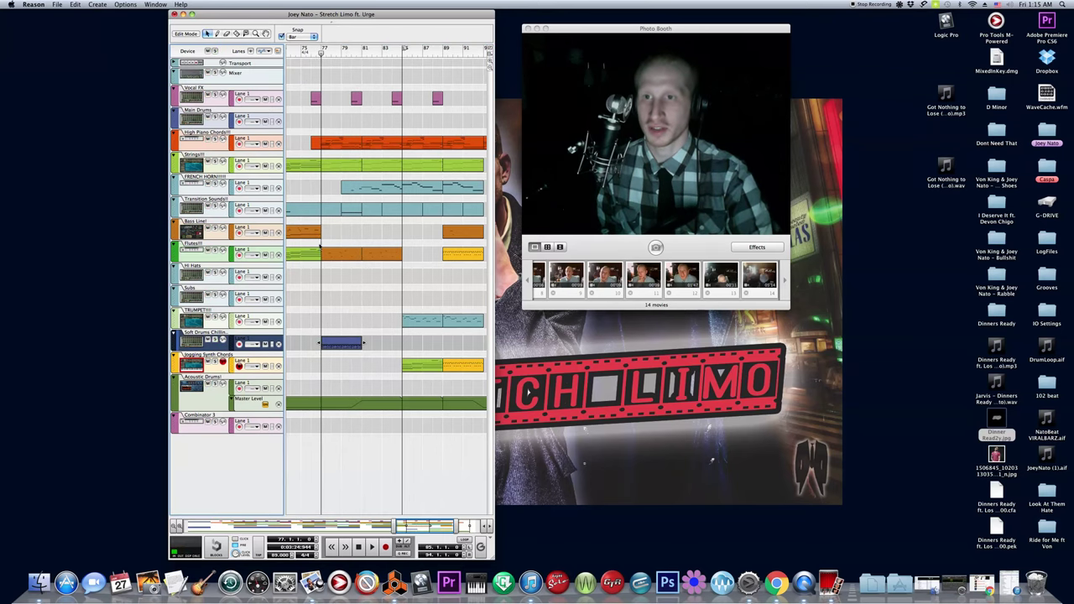
Audition the soloed Flutes track from bar 77, view its bar 77 clip in Edit mode, and return to the full mix arrangement
key(space)
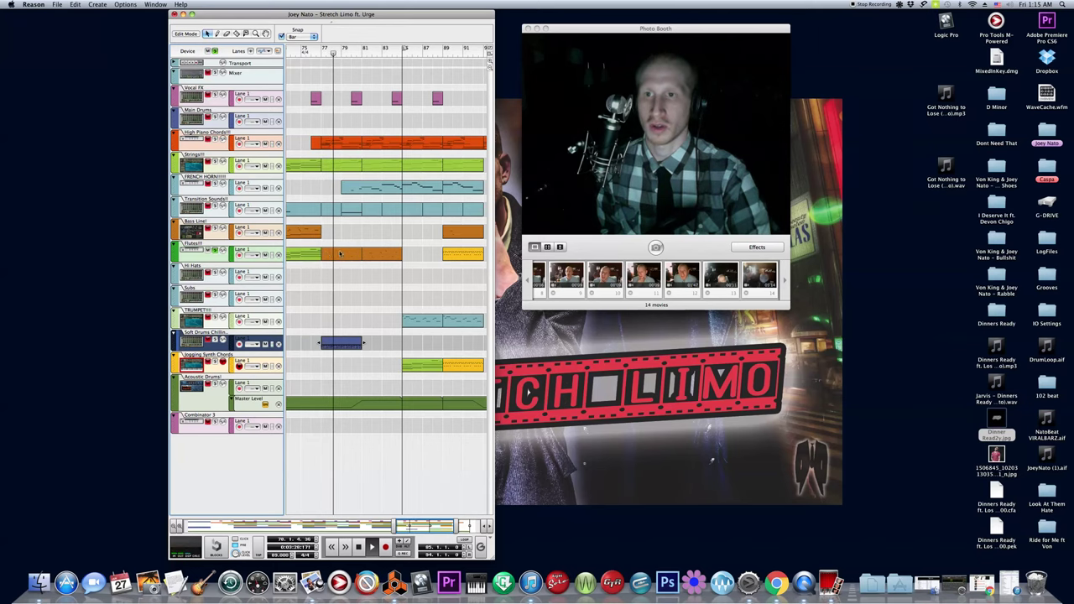
drag(311, 50, 319, 53)
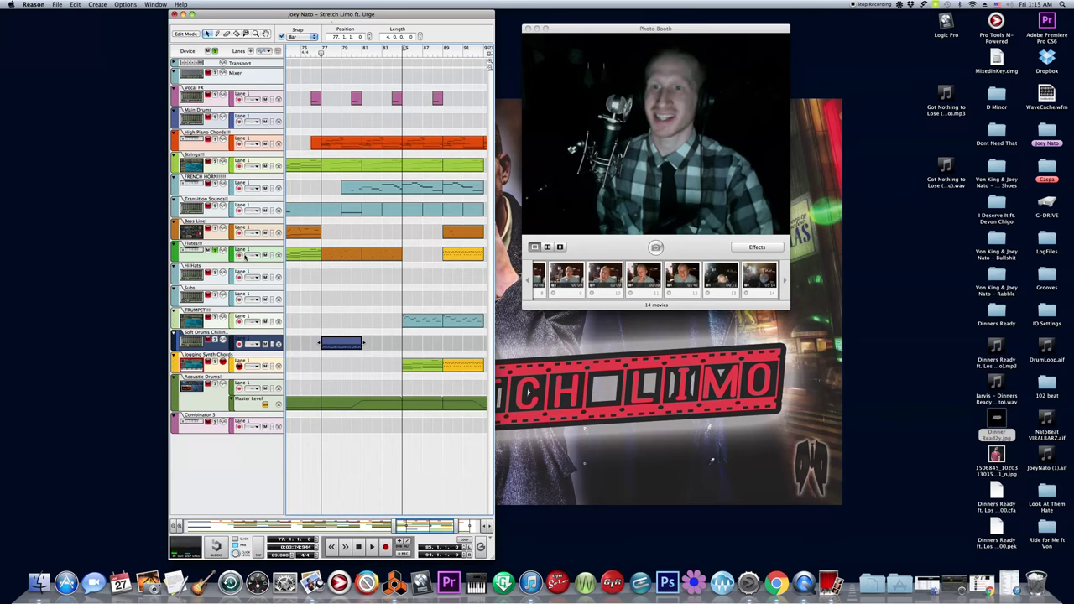
double_click(340, 255)
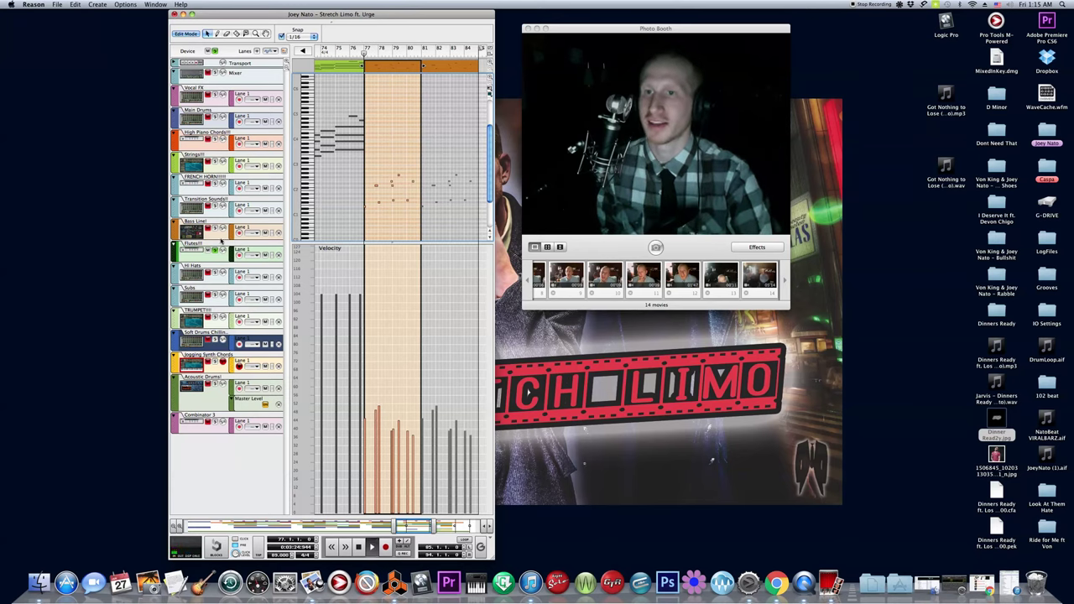
click(215, 250)
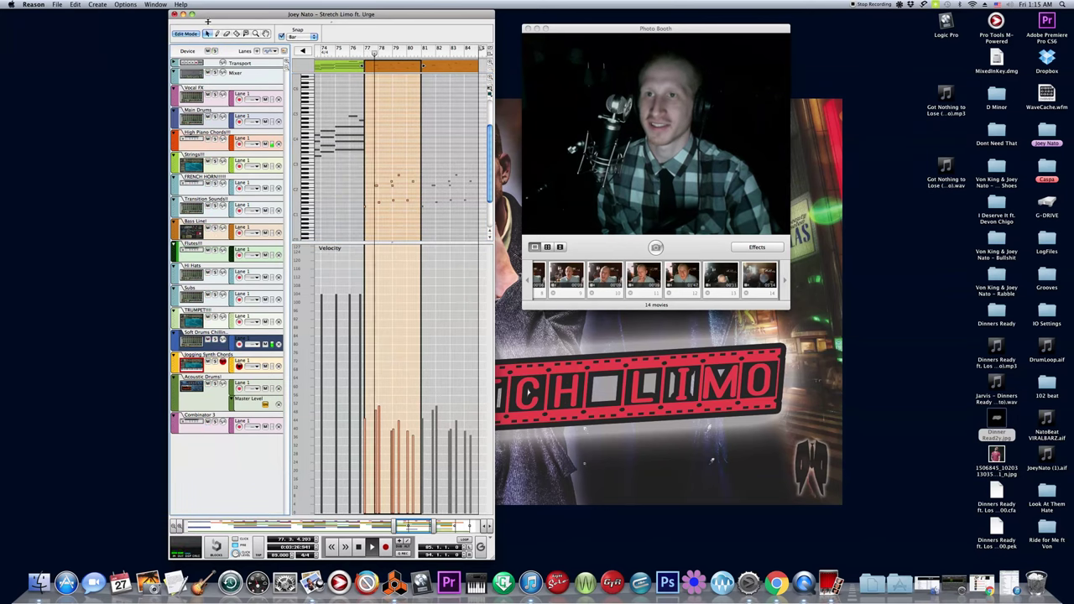
click(185, 34)
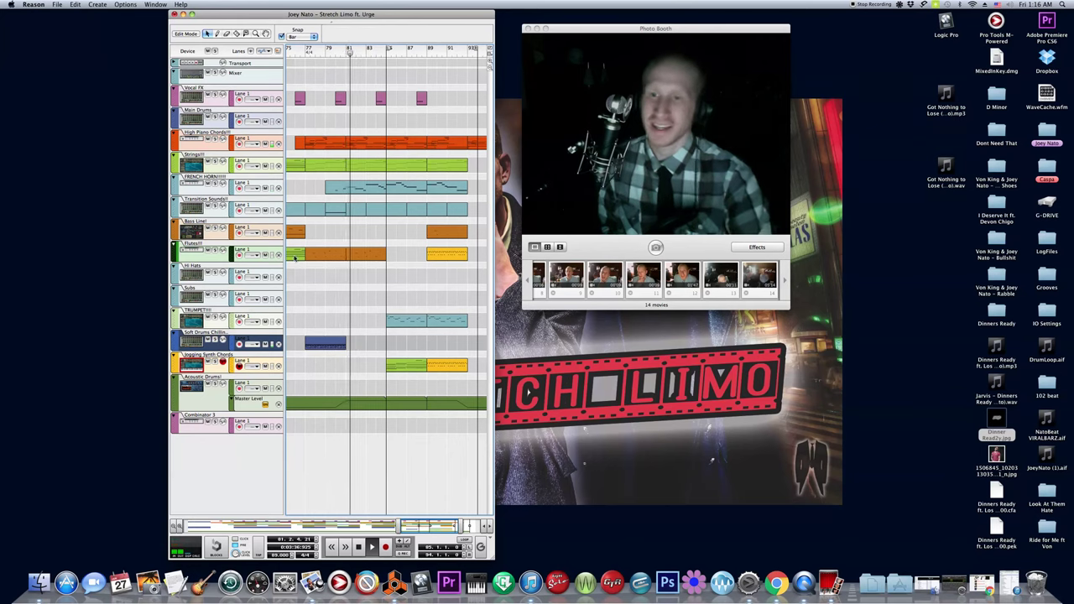
Select the Acoustic Drums track and solo the High Piano Chords and Strings tracks at bar 81
click(215, 387)
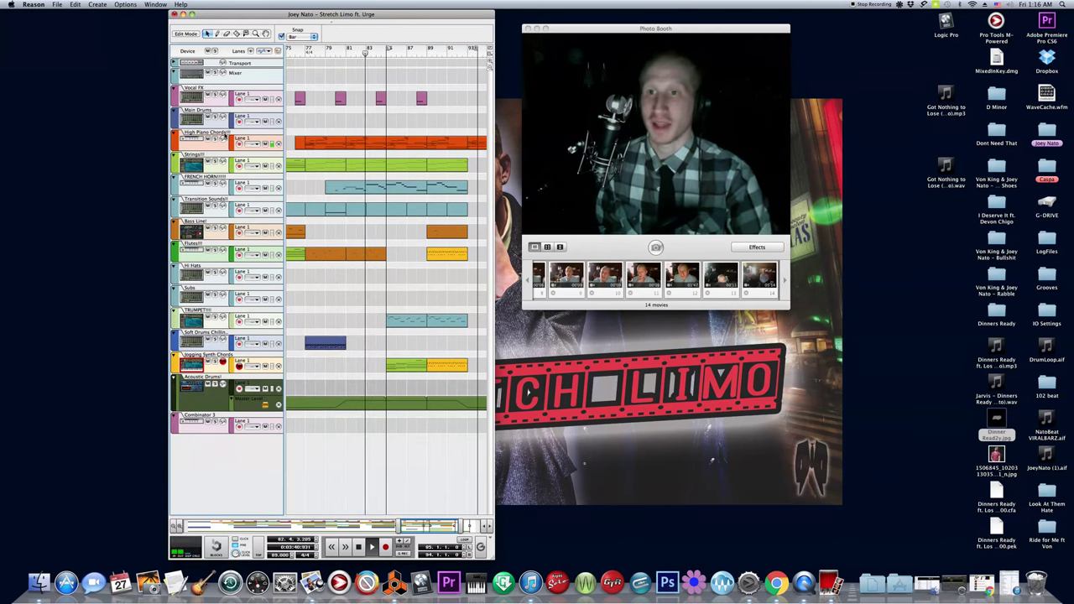
click(344, 52)
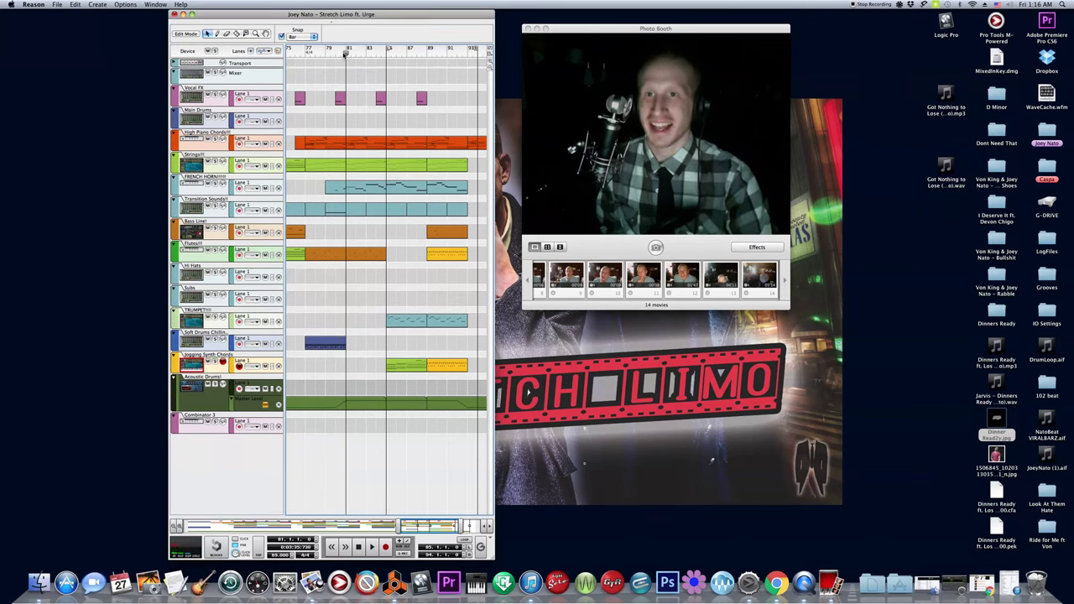
click(214, 140)
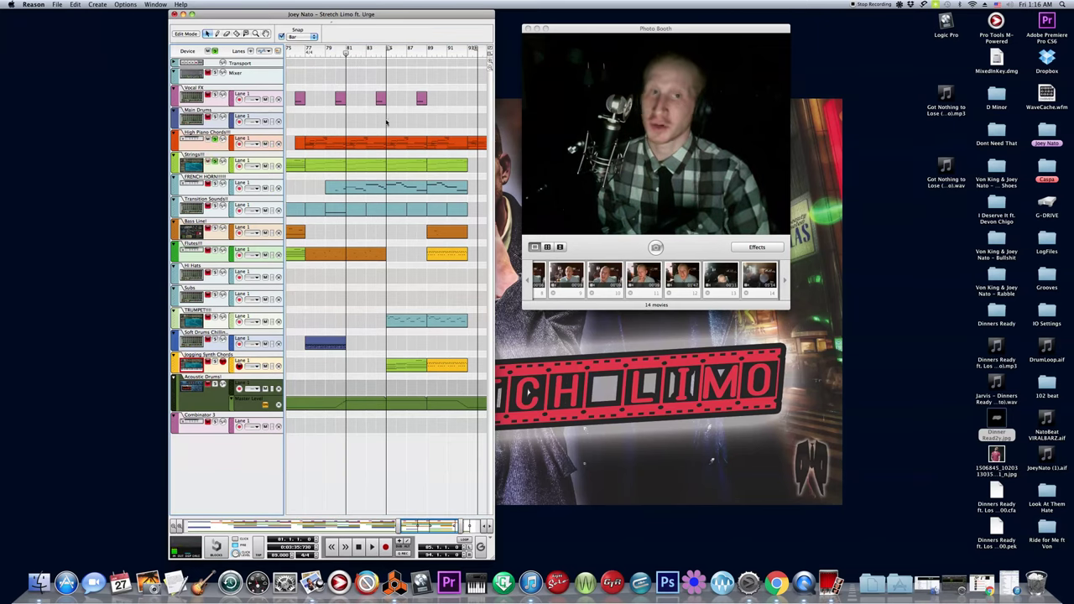
Audition the soloed High Piano Chords and Strings from bar 85, and replay from bar 81 with Flutes and French Horn added
click(386, 52)
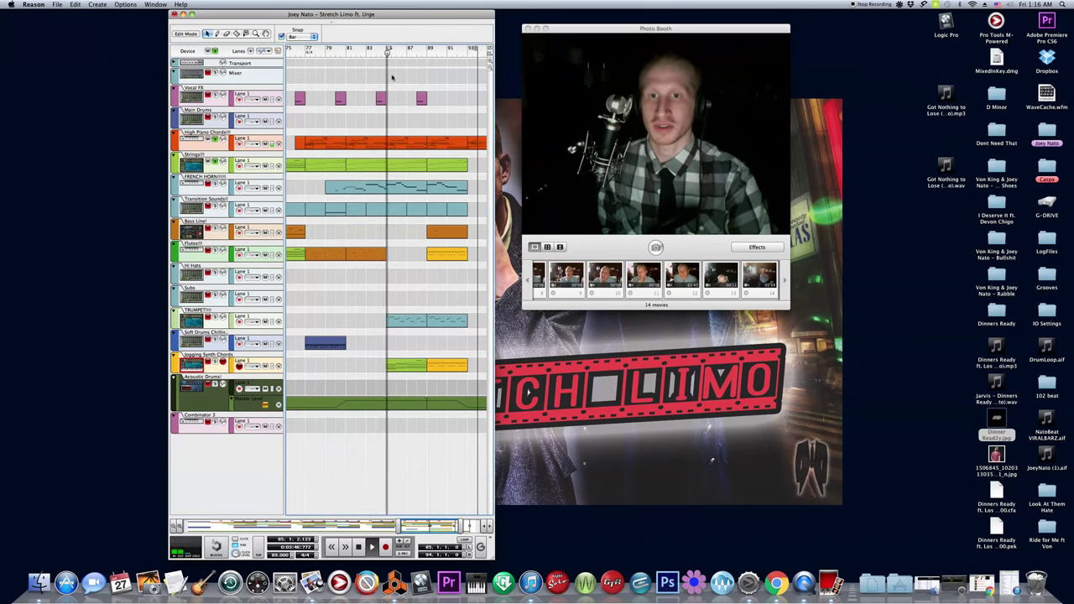
key(space)
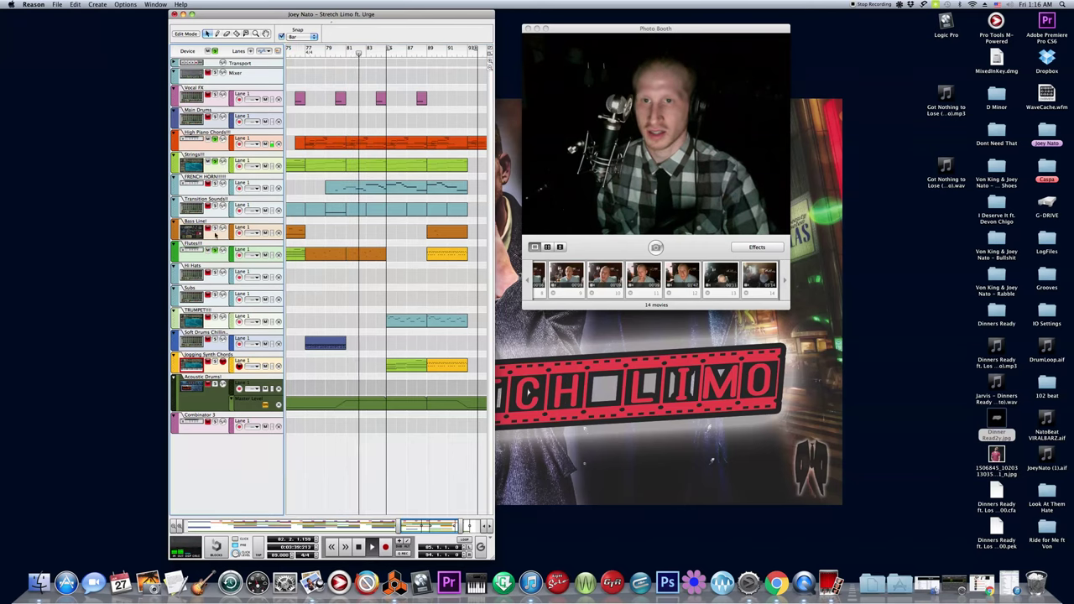
key(space)
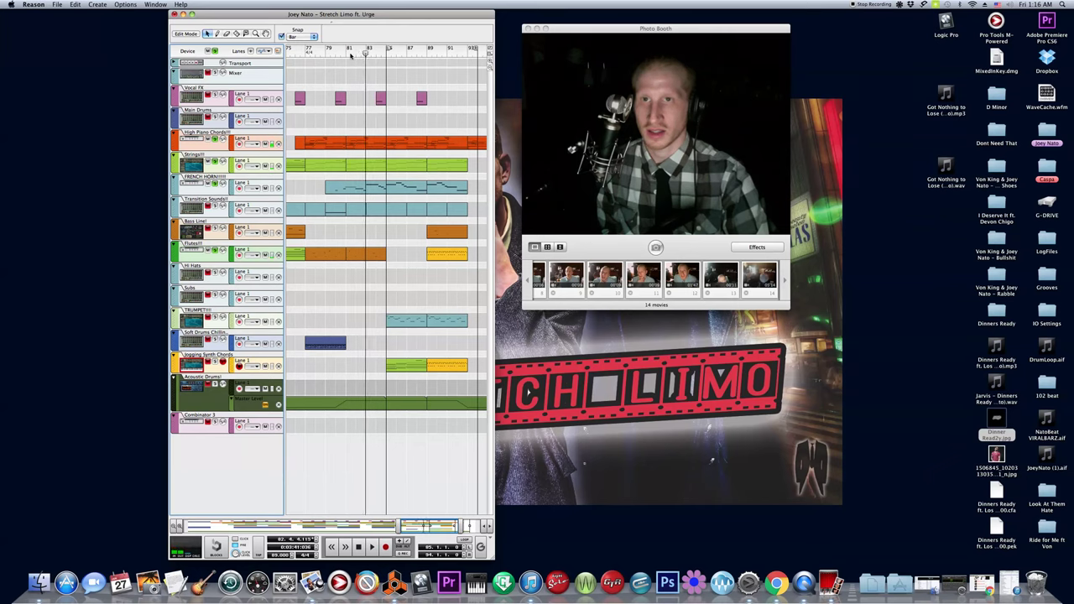
Examine the French Horn clip at bar 79 in Edit mode, play it from bar 80, and return to the arrangement
double_click(358, 190)
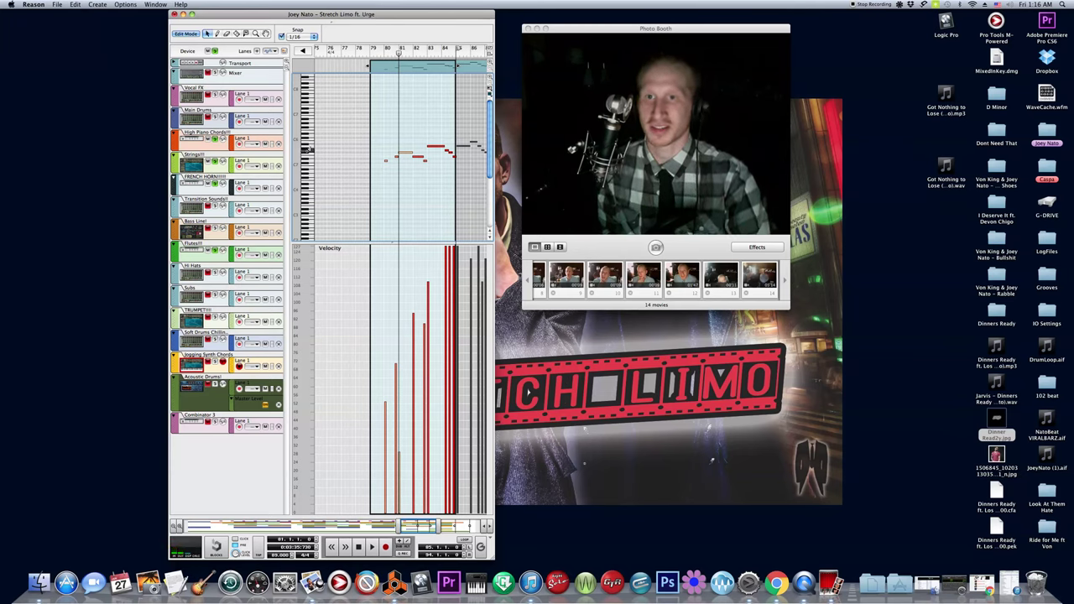
drag(399, 53, 385, 53)
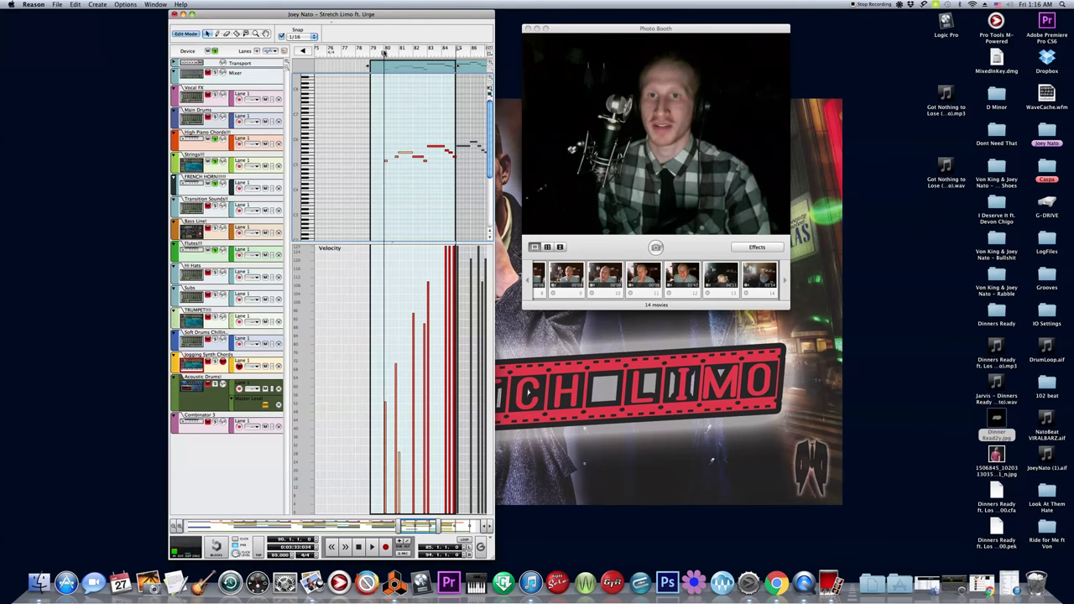
key(space)
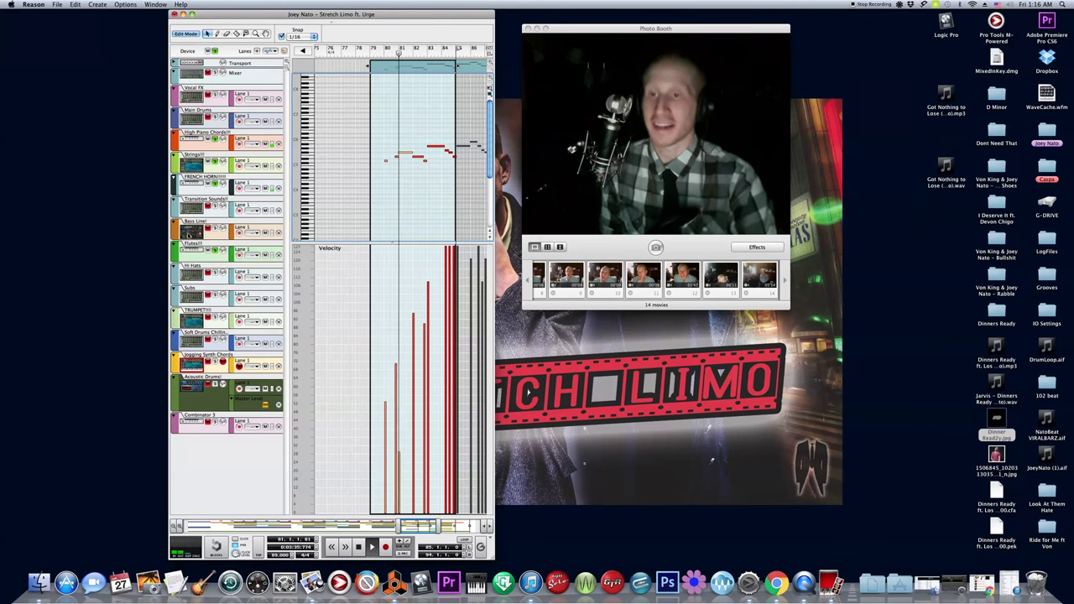
click(176, 35)
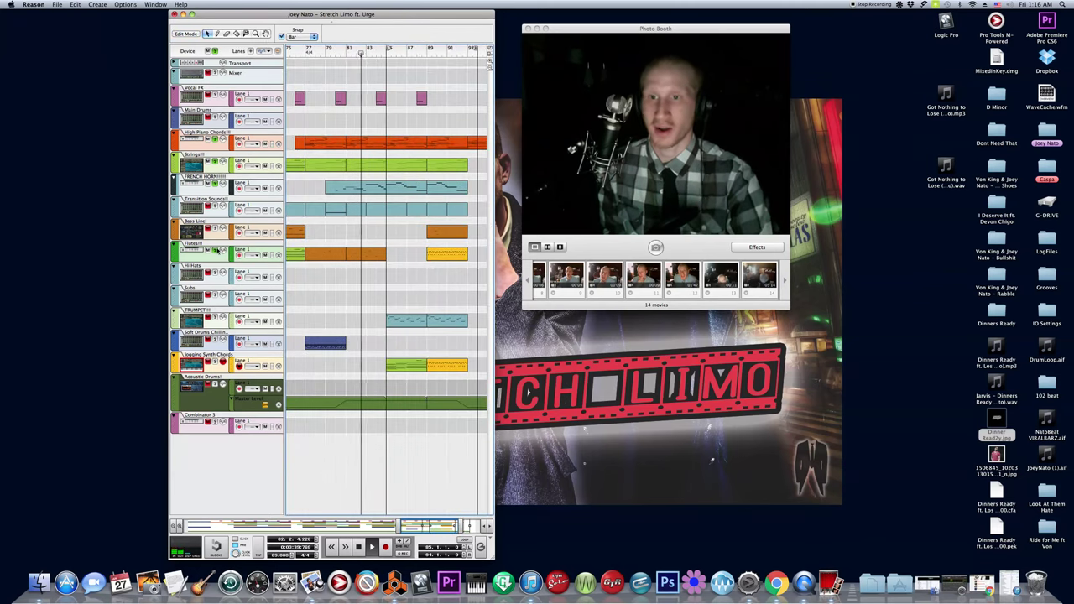
Replay from bar 81 without the Flutes solo, examine the Acoustic Drums' Dr. OctoRex in the rack, and return to the arrangement
click(346, 51)
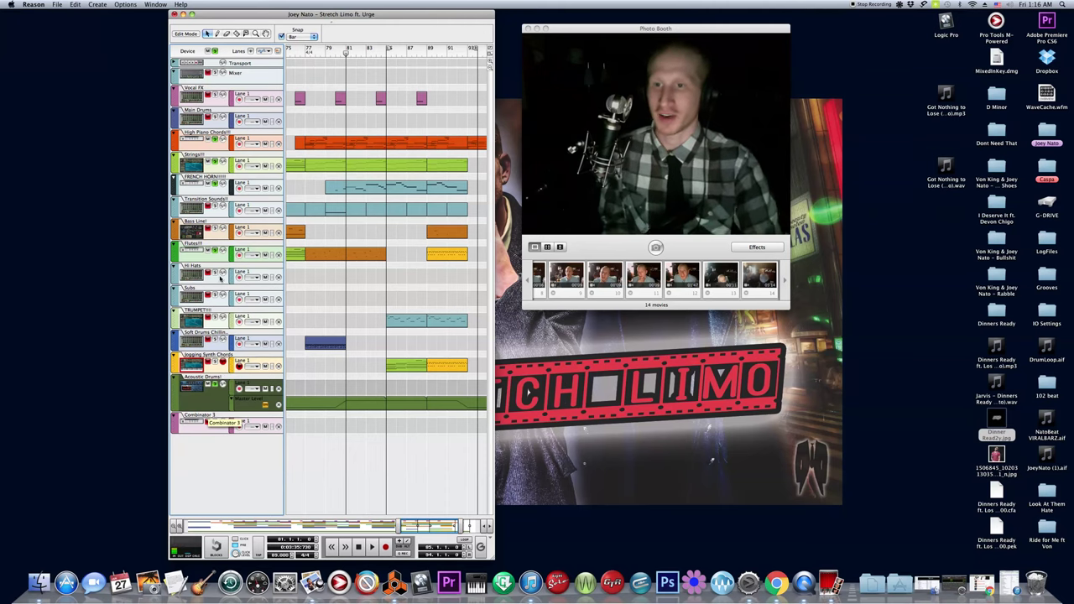
click(215, 251)
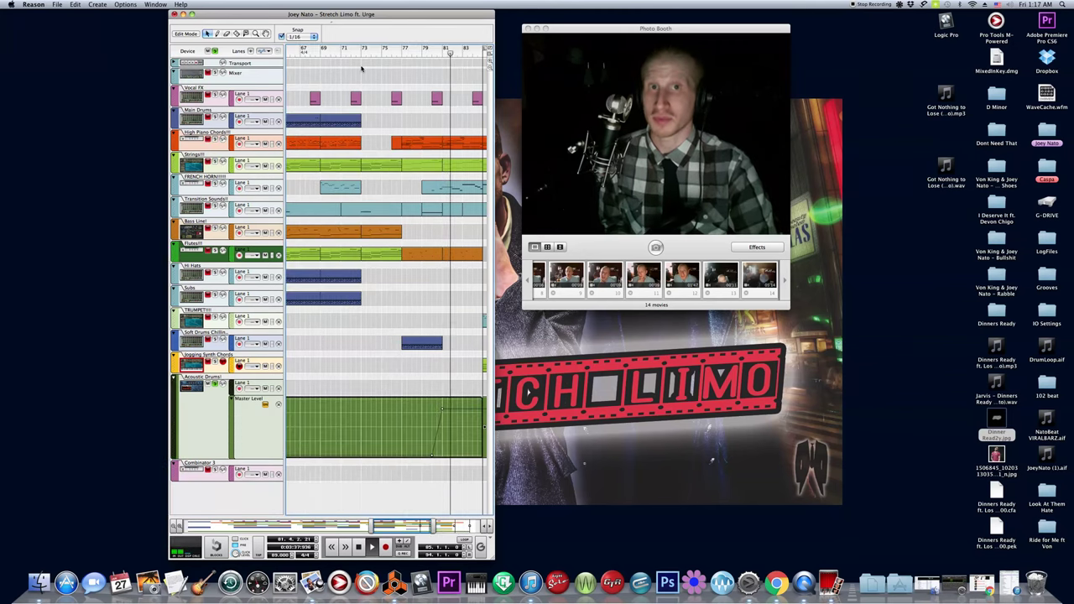
key(Tab)
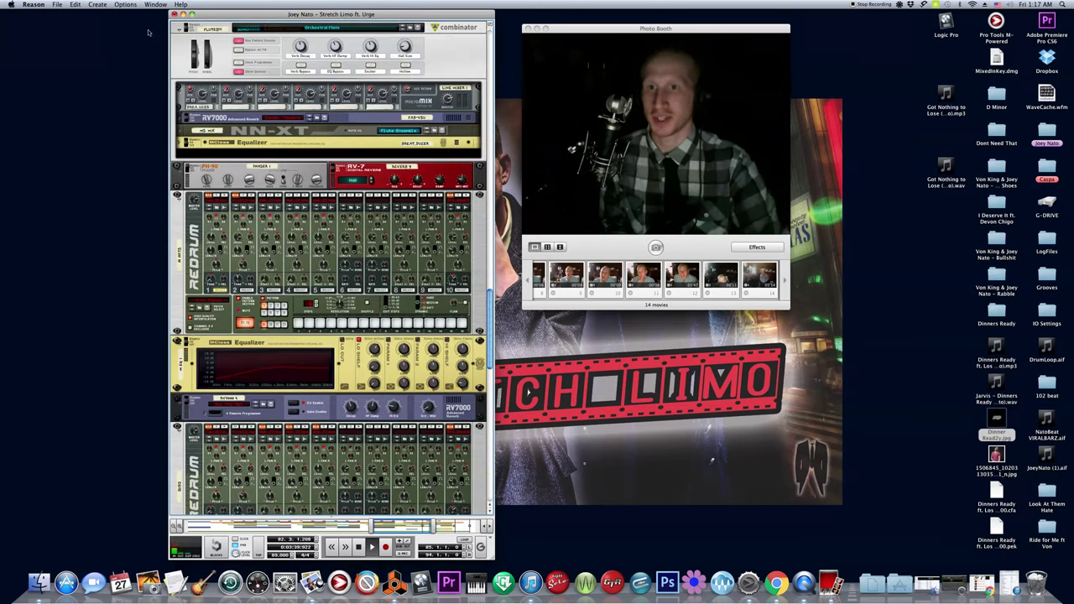
scroll(388, 109, down, 10)
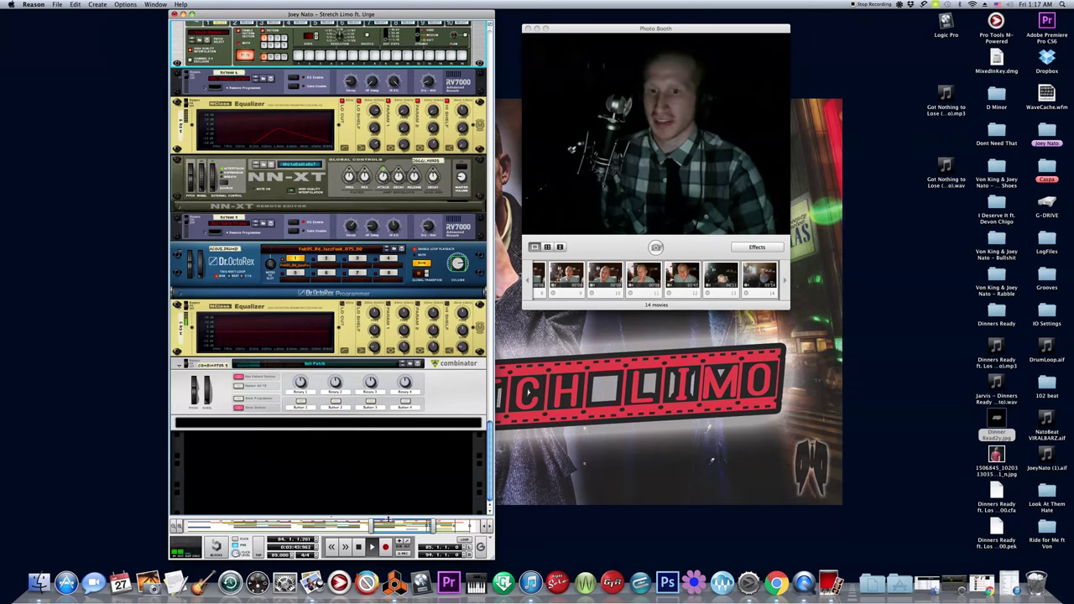
drag(388, 520, 391, 4)
key(space)
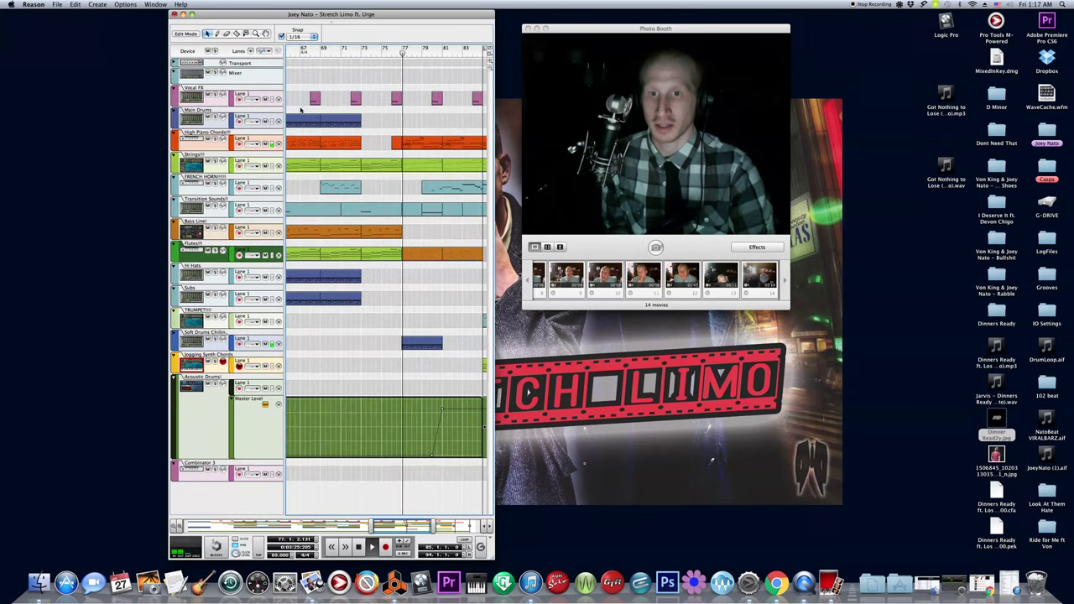
Play the full mix from bar 83, view the Acoustic Drums' Master Level automation in Edit mode, and return to the arrangement
click(419, 52)
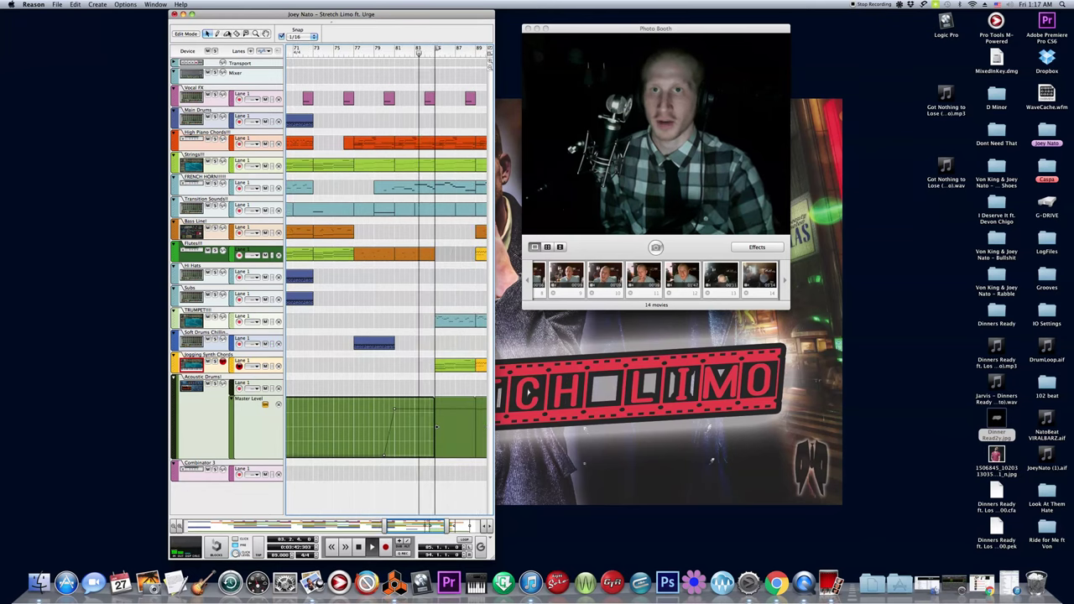
click(185, 34)
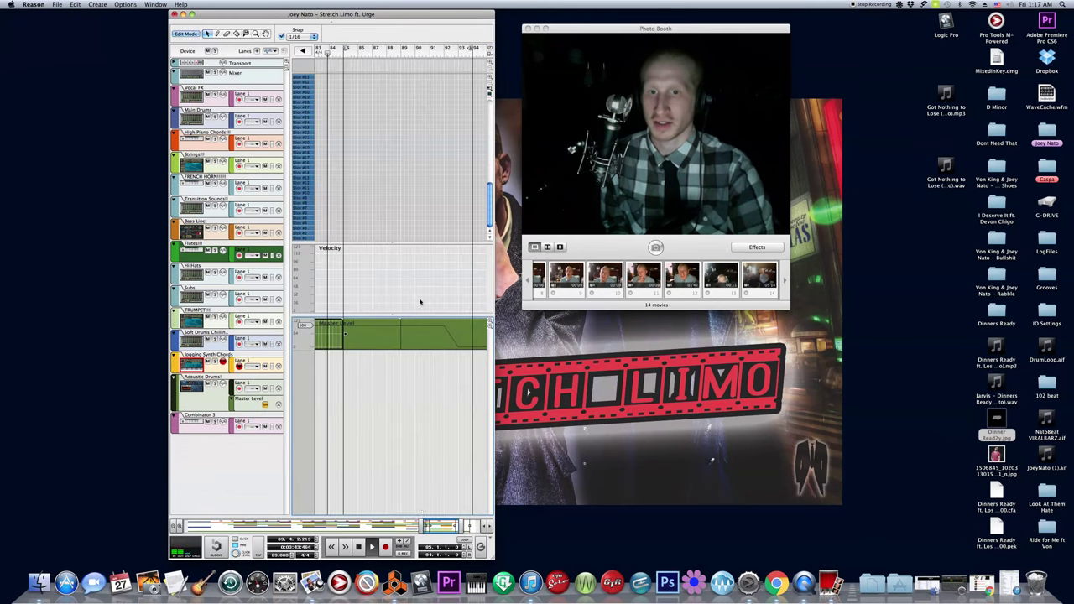
click(193, 34)
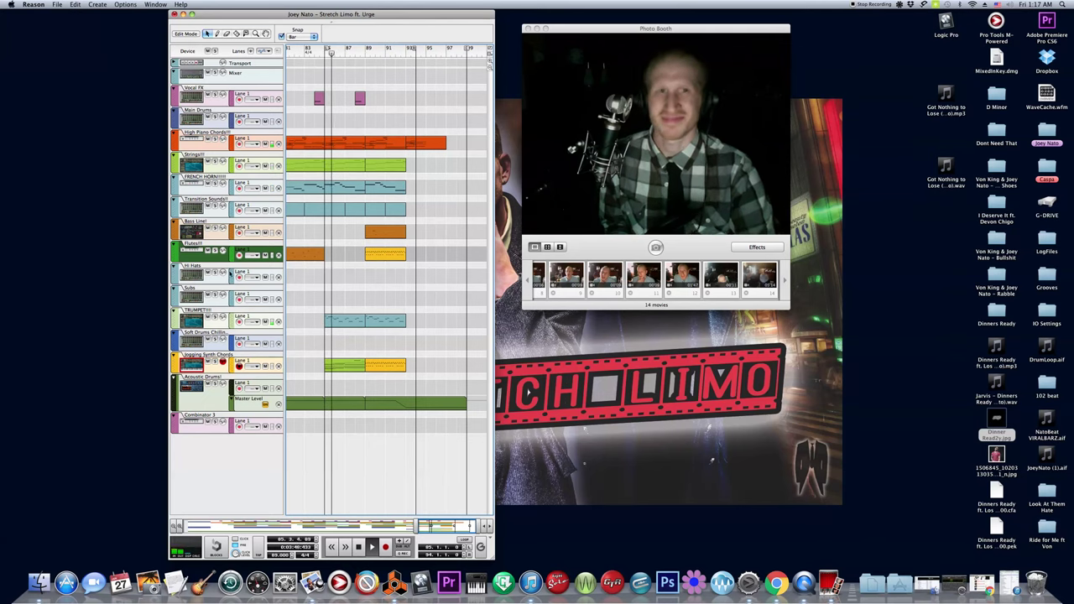
Solo the Trumpet track and examine its NN-XT, RV-7 reverb, DDL-1 delay and MClass Equalizer in the rack
click(214, 316)
click(217, 325)
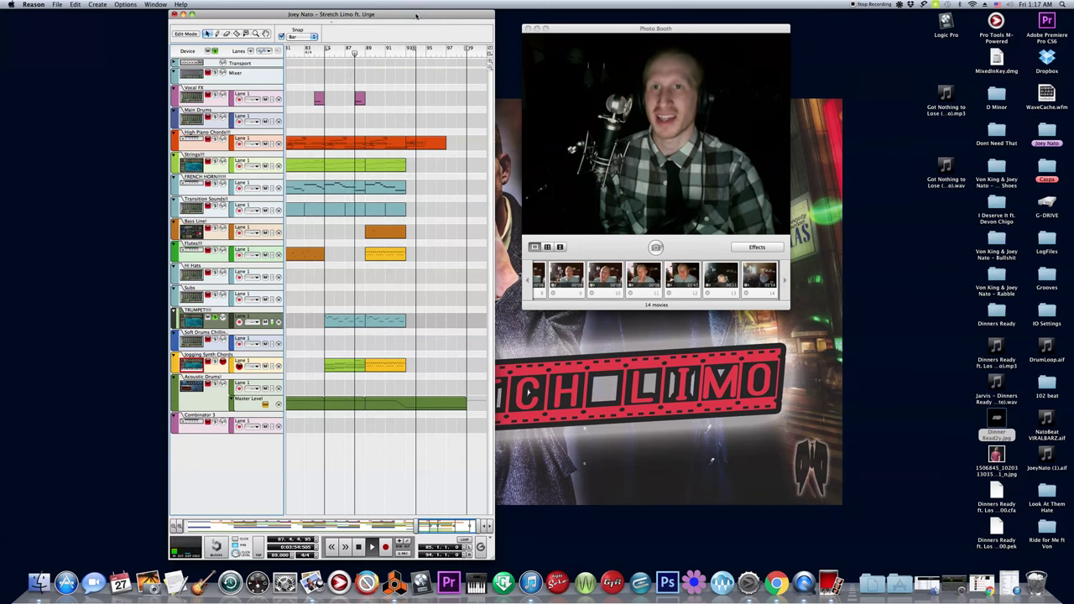
drag(411, 22, 458, 567)
scroll(370, 275, down, 5)
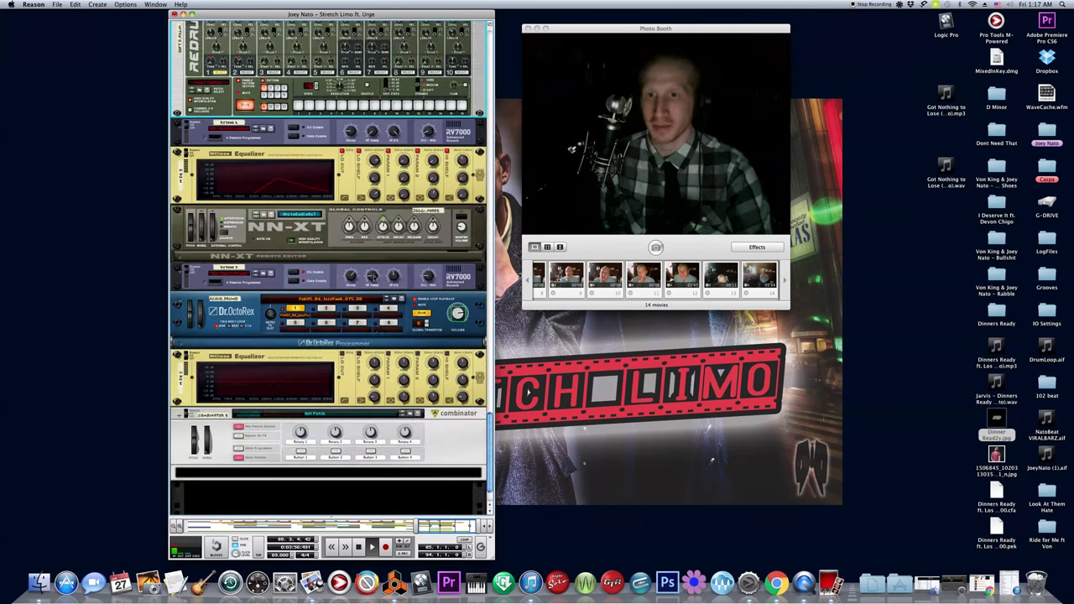
scroll(369, 274, up, 10)
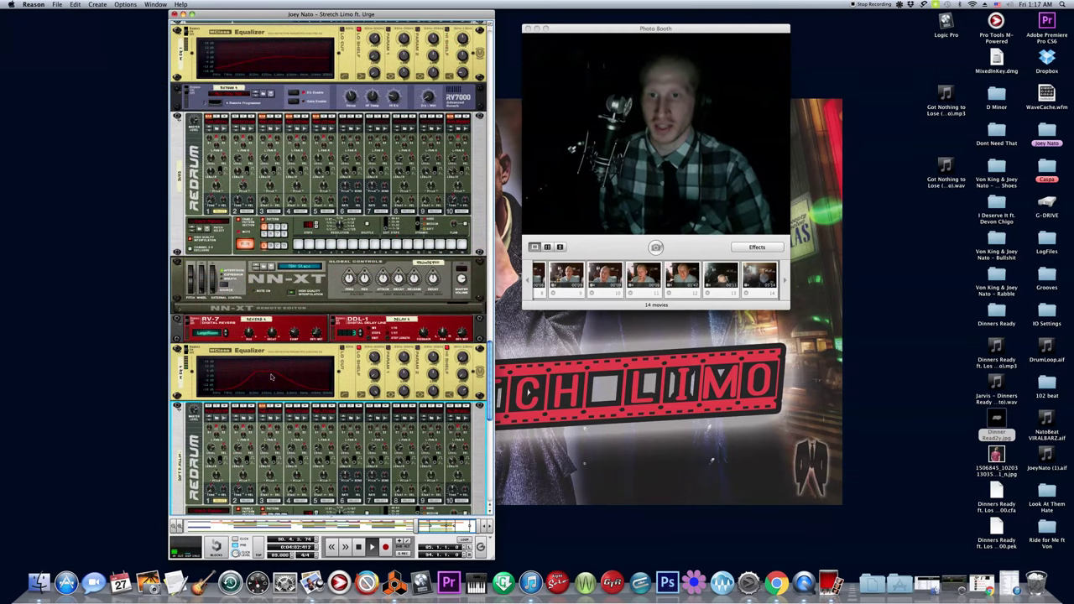
Demonstrate the bypass switch on the Trumpet's MClass Equalizer, return to the arrangement and stop playback
click(189, 346)
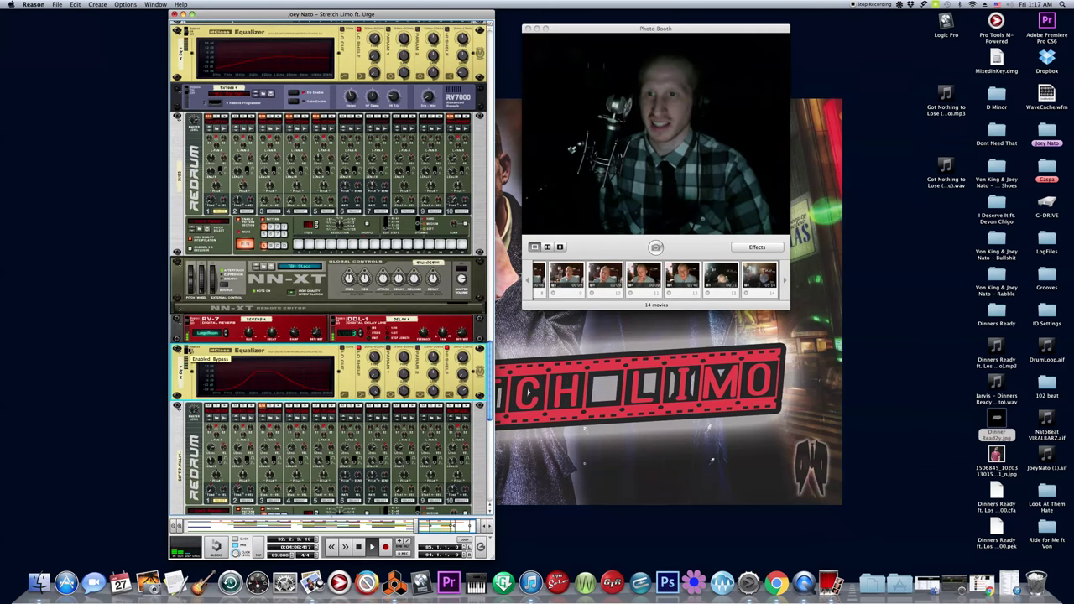
drag(350, 517, 369, 22)
key(space)
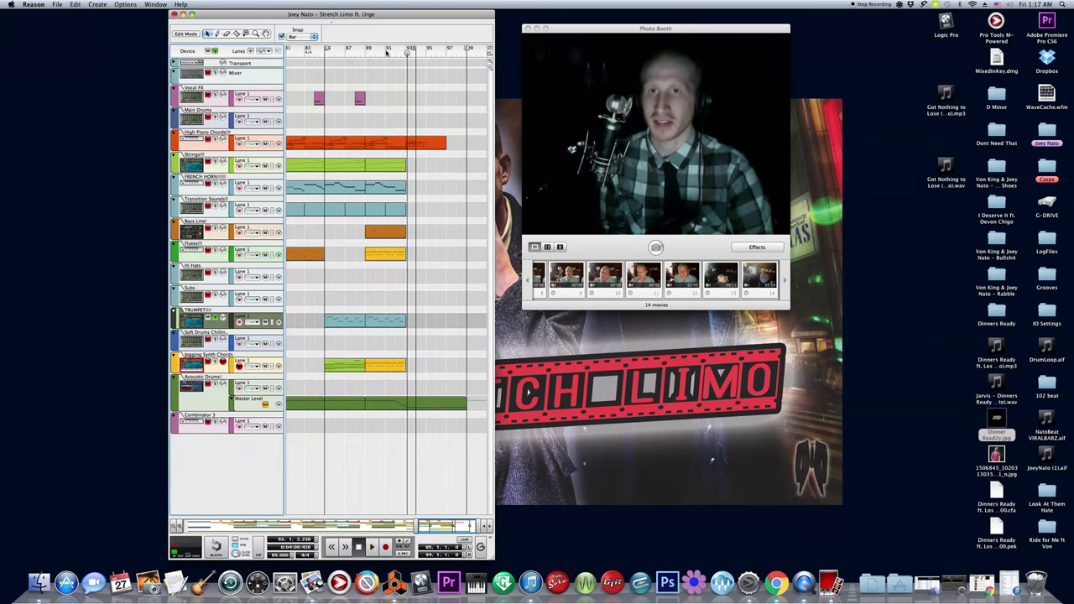
Play the full mix from bar 85, audition the soloed Jogging Synth Chords with its bar 85 clip selected, and clear the solo
click(326, 55)
key(space)
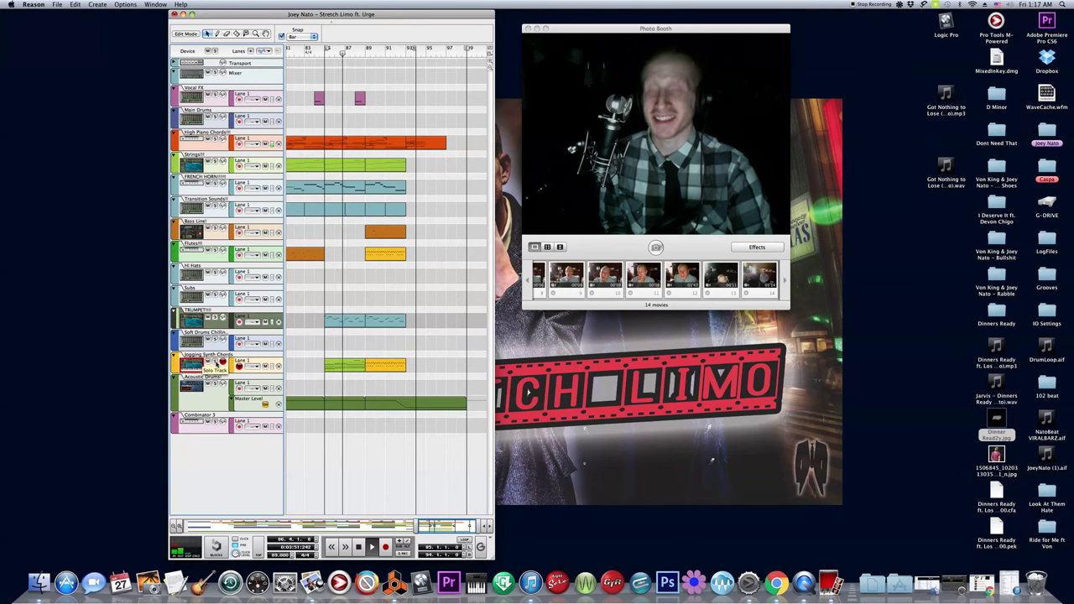
click(220, 364)
click(333, 366)
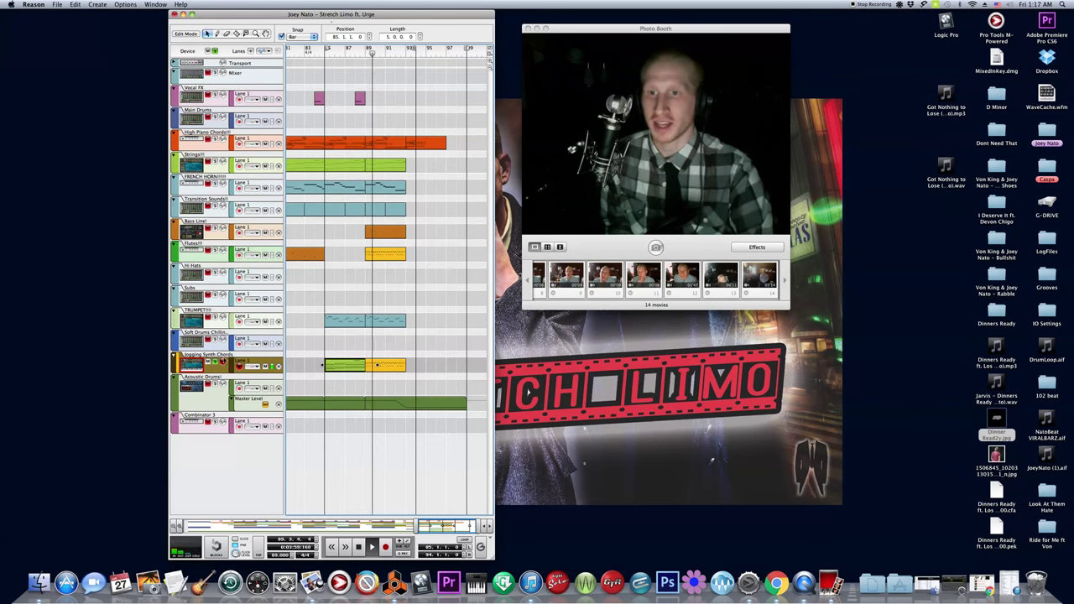
click(441, 373)
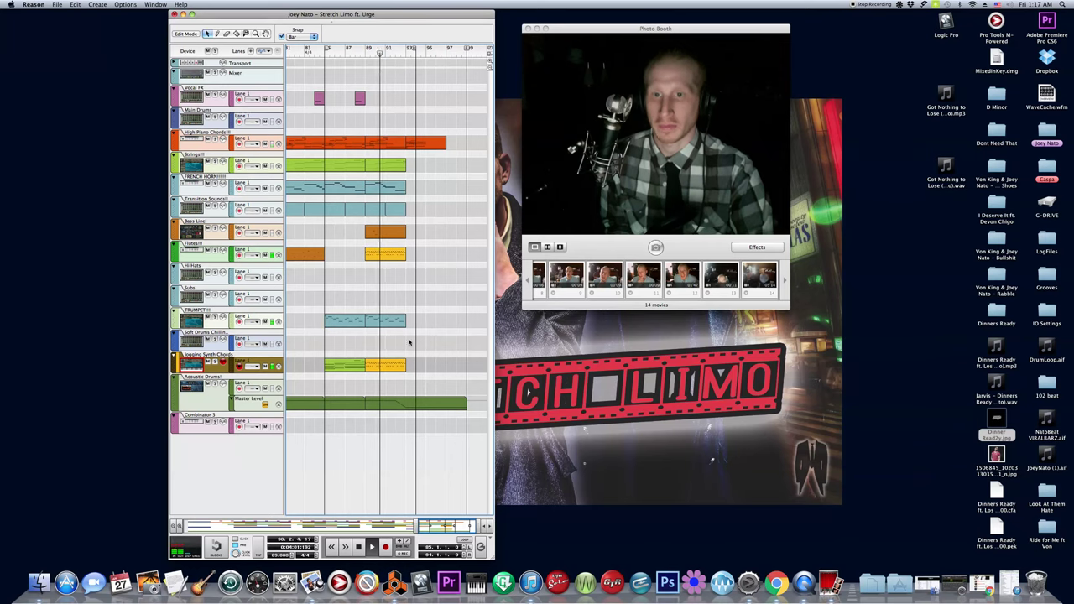
Audition the Flutes and Jogging Synth Chords solos from bar 89, and replay that section in the full mix
click(367, 55)
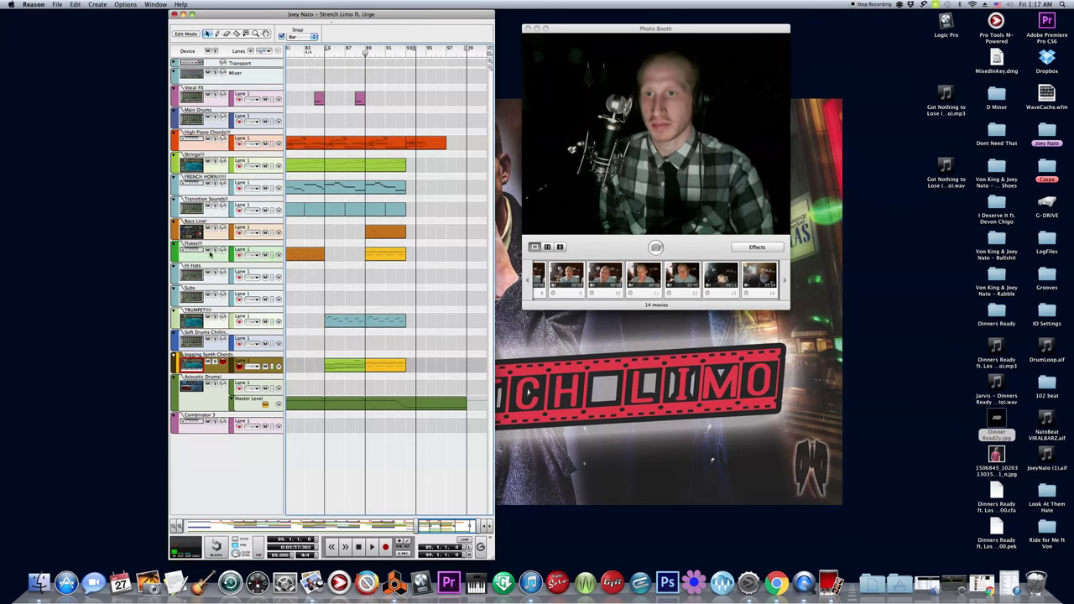
click(213, 253)
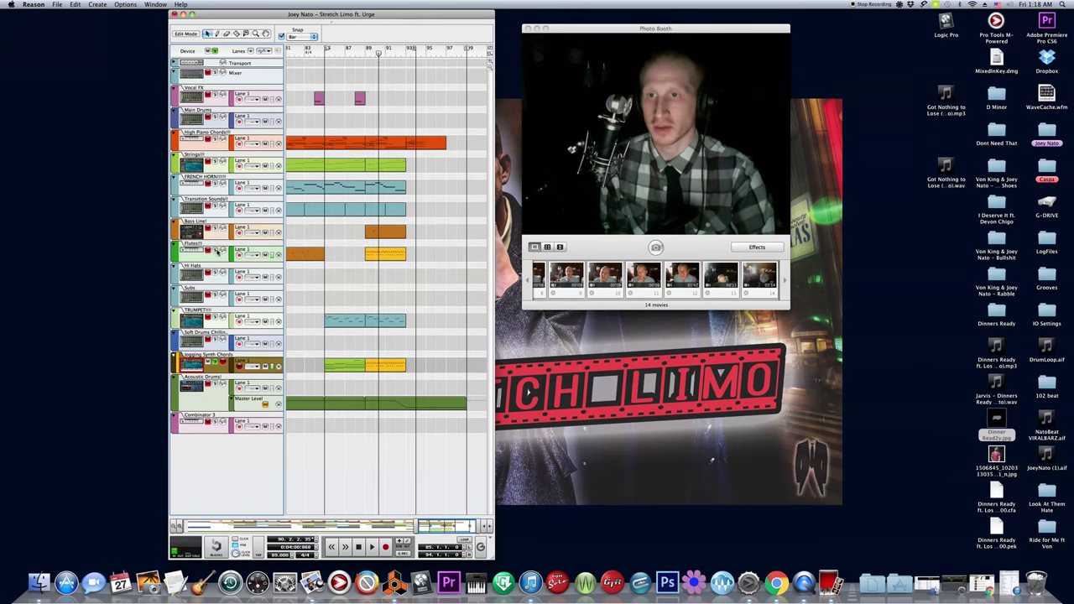
click(366, 52)
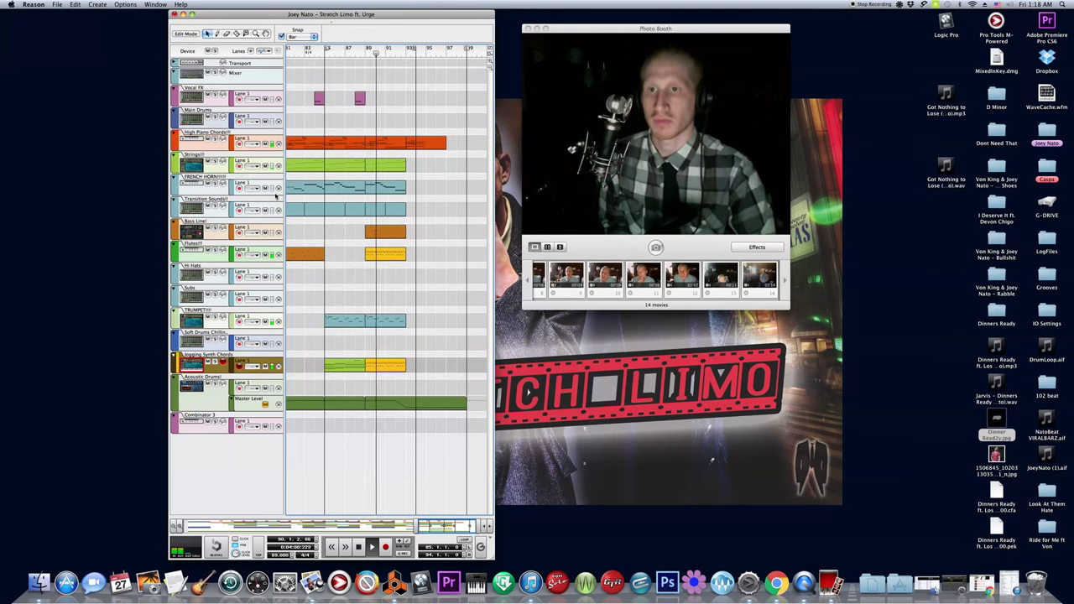
View the Bass Line clip at bar 89 in Edit mode and return to the arrangement
double_click(396, 229)
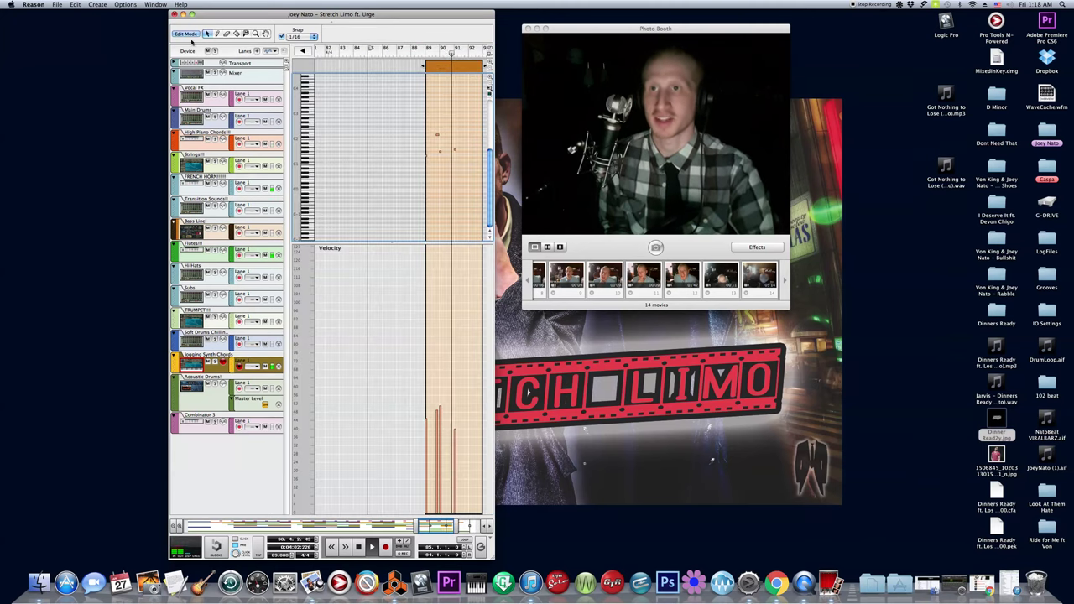
key(super+e)
click(441, 218)
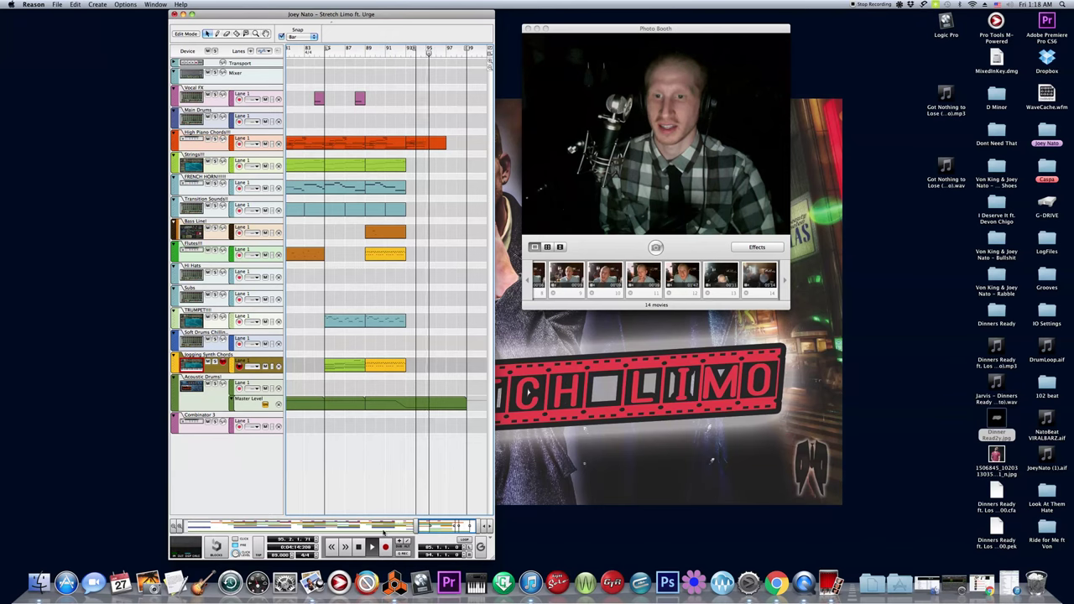
Stop playback, return the song position to bar 1, and fit the whole song's arrangement in view
click(359, 547)
click(359, 547)
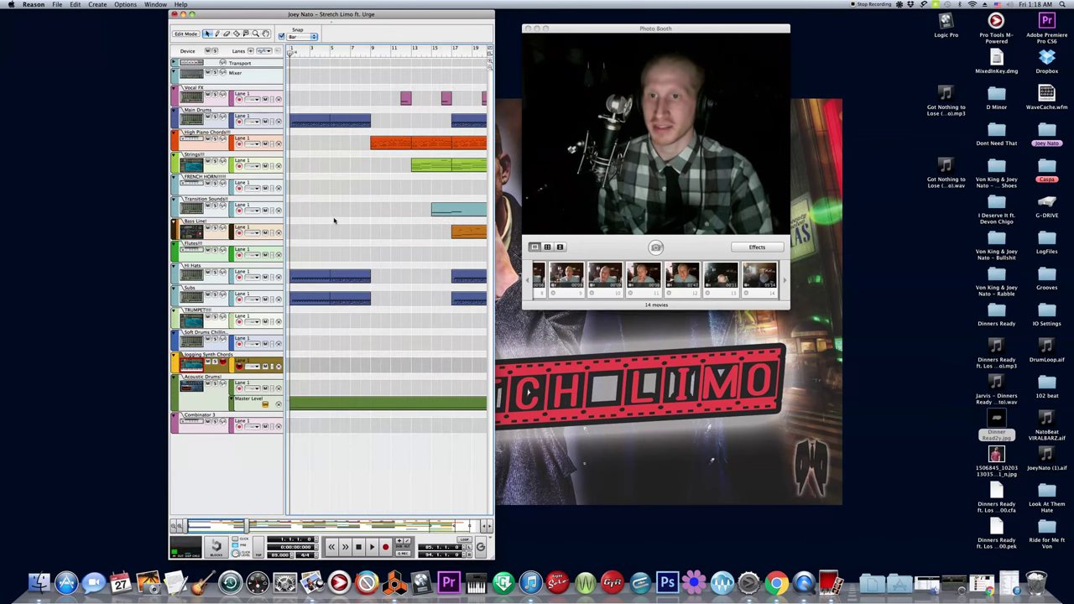
scroll(334, 221, right, 5)
scroll(307, 206, left, 2)
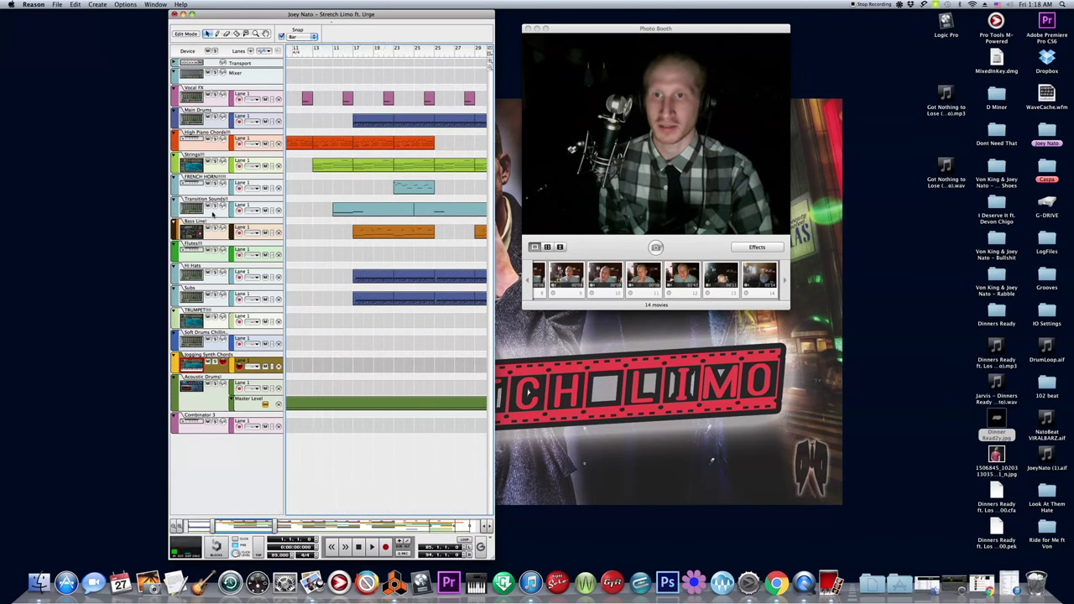
scroll(213, 215, left, 6)
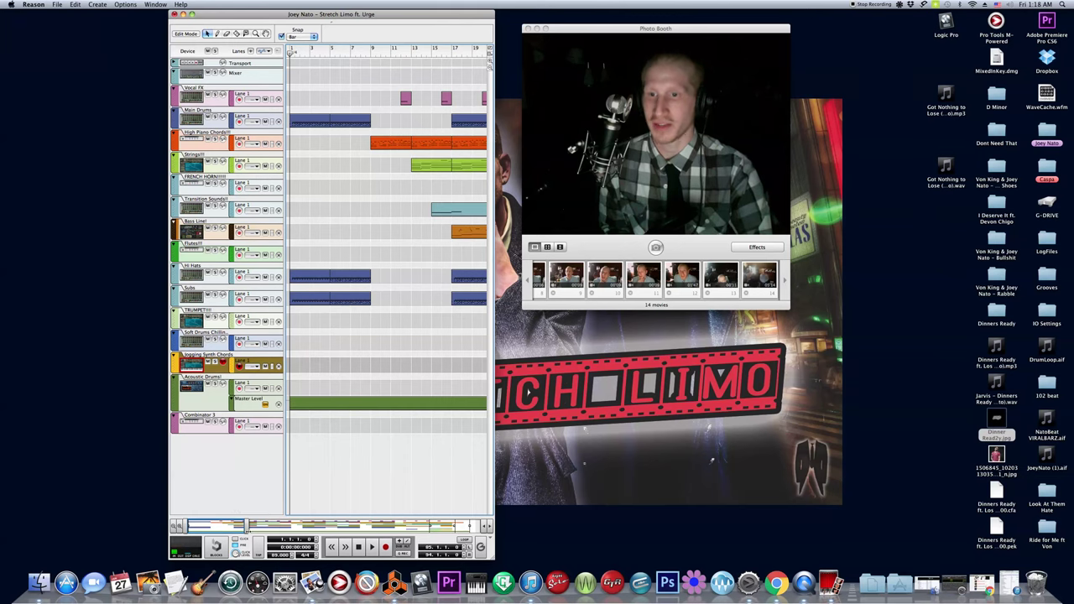
drag(247, 527, 497, 511)
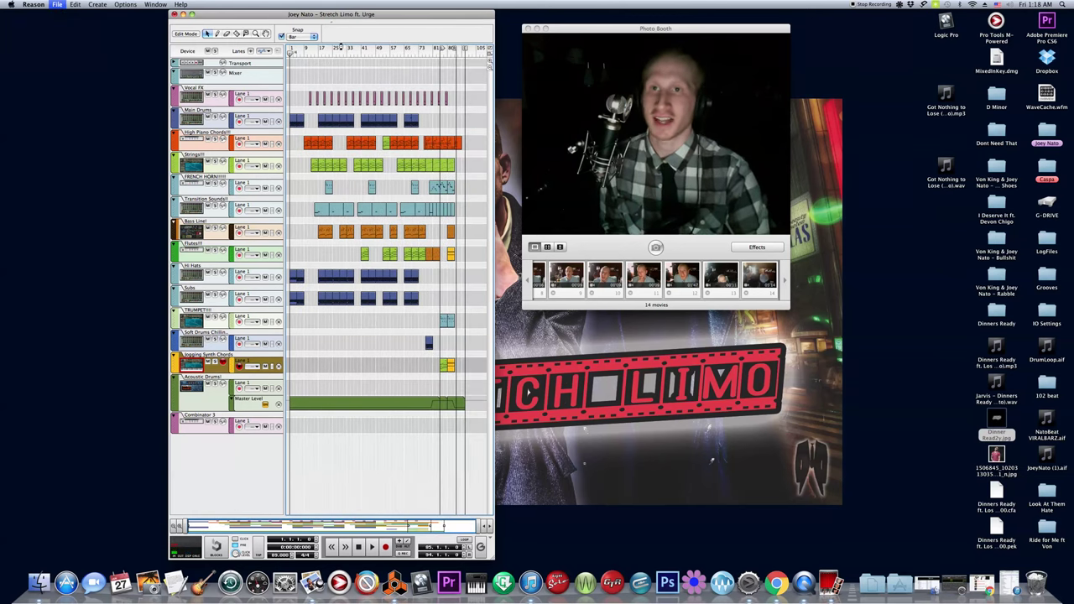
Reposition the Stretch Limo song window on the desktop and move the Photo Booth window closer beside it
drag(365, 18, 104, 19)
click(123, 5)
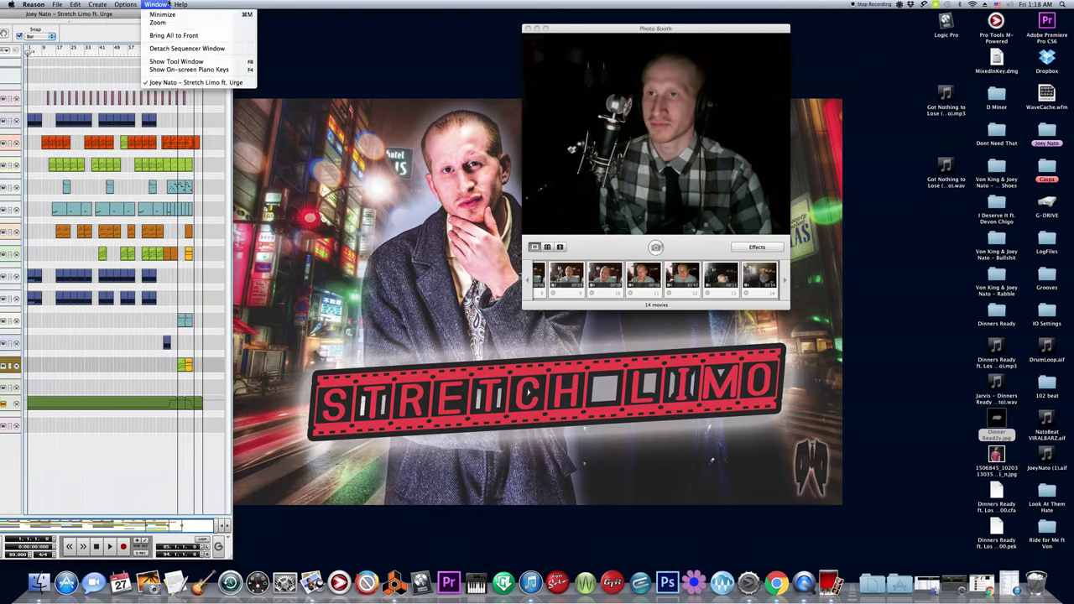
click(155, 4)
drag(182, 13, 421, 8)
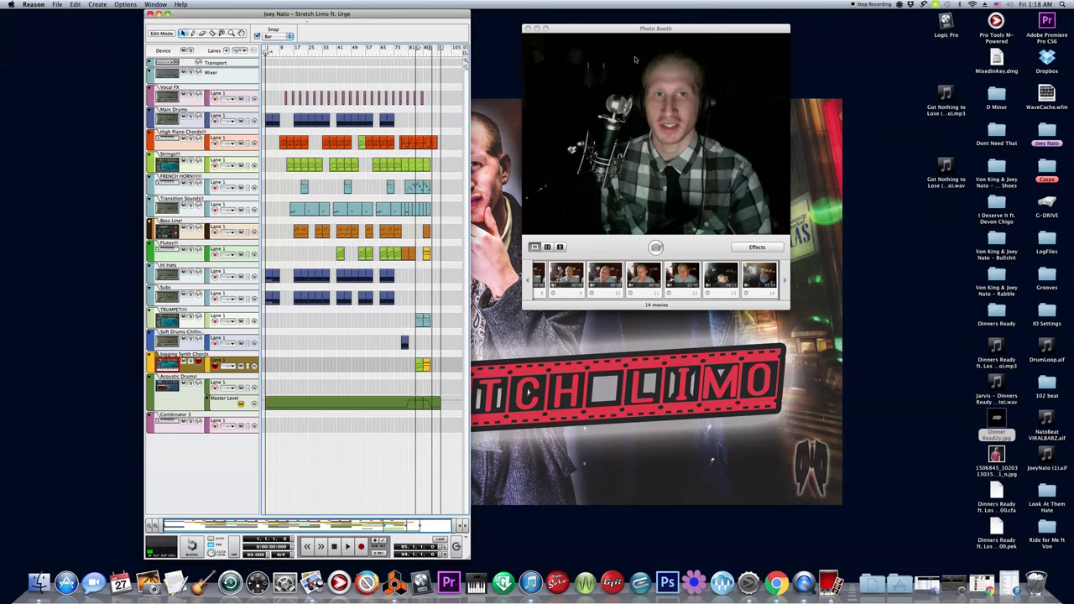
drag(611, 38, 570, 27)
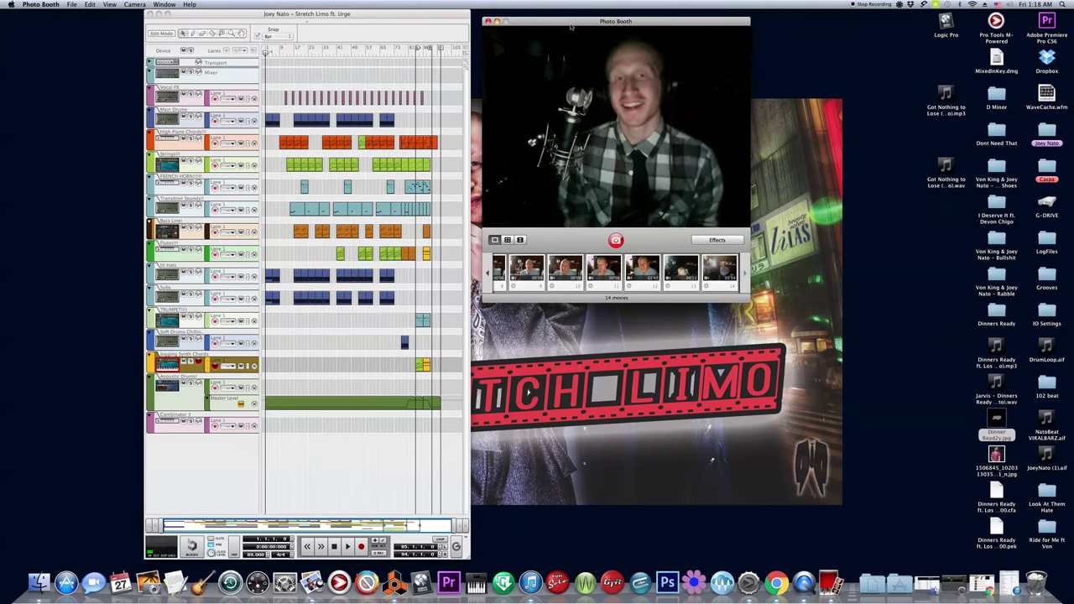